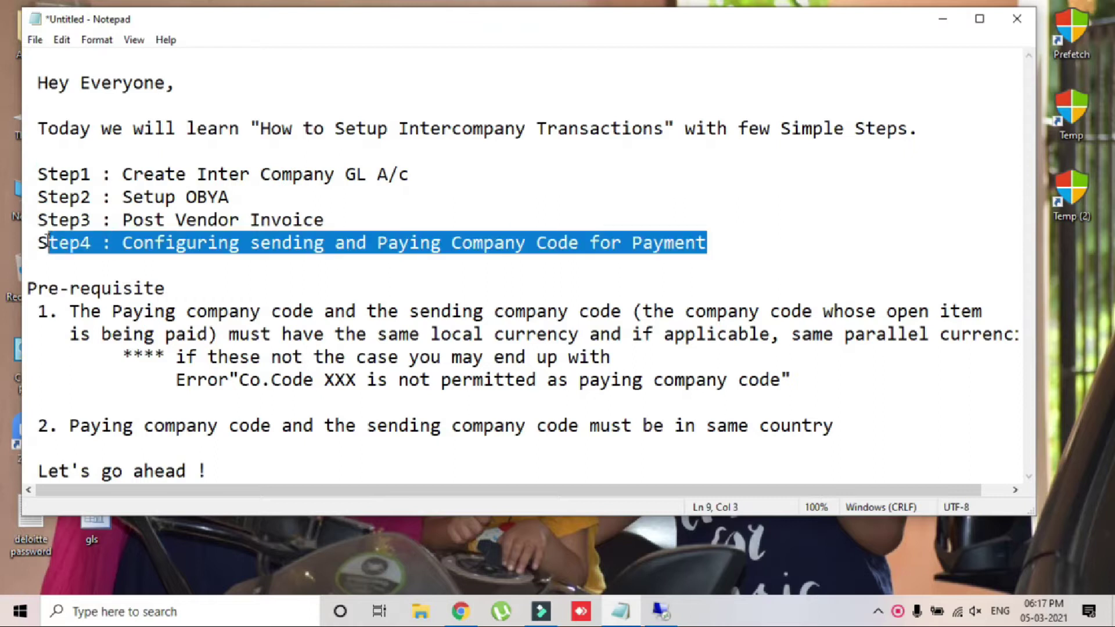
Step: Review the Notepad prerequisites: matching currencies, the paying company code error, and same country
left_click_drag(28, 288, 176, 283)
left_click_drag(40, 311, 1026, 346)
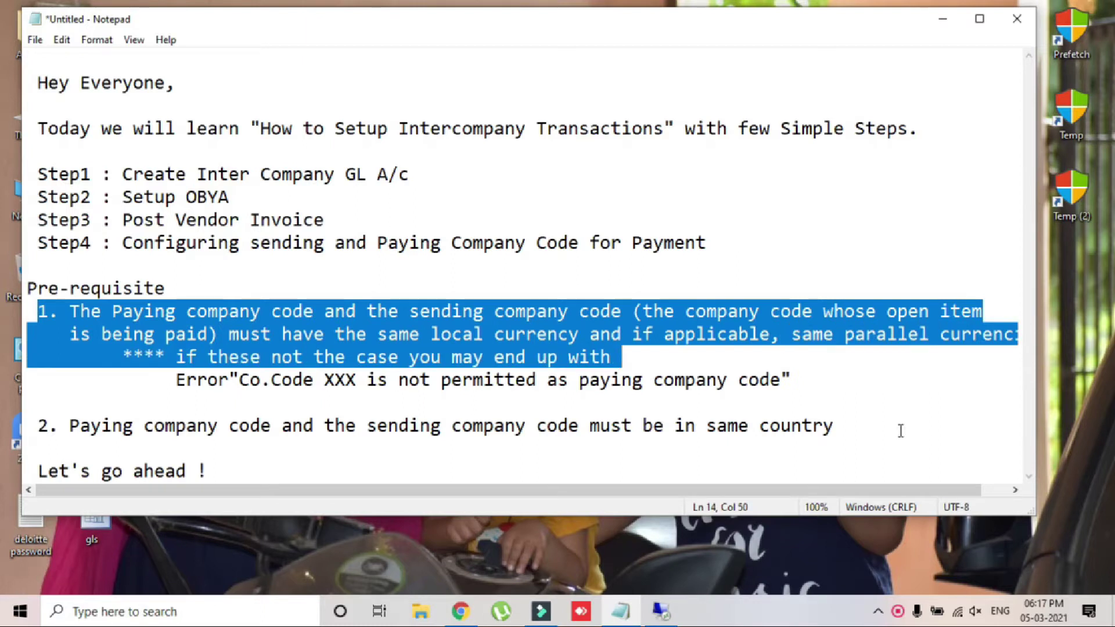
left_click_drag(165, 381, 793, 381)
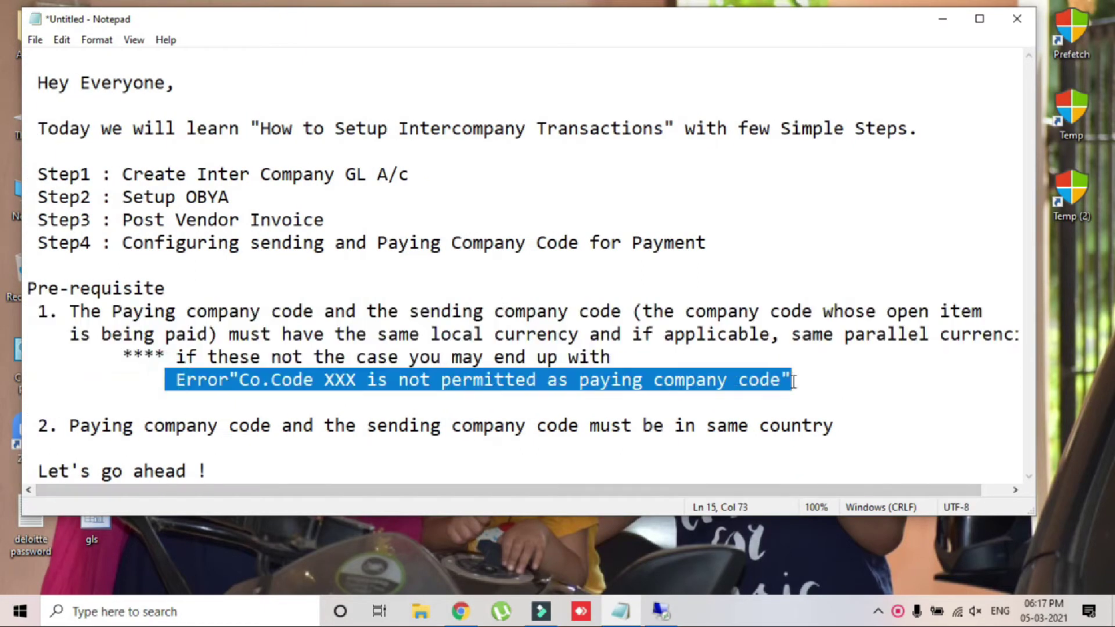
left_click_drag(66, 430, 28, 430)
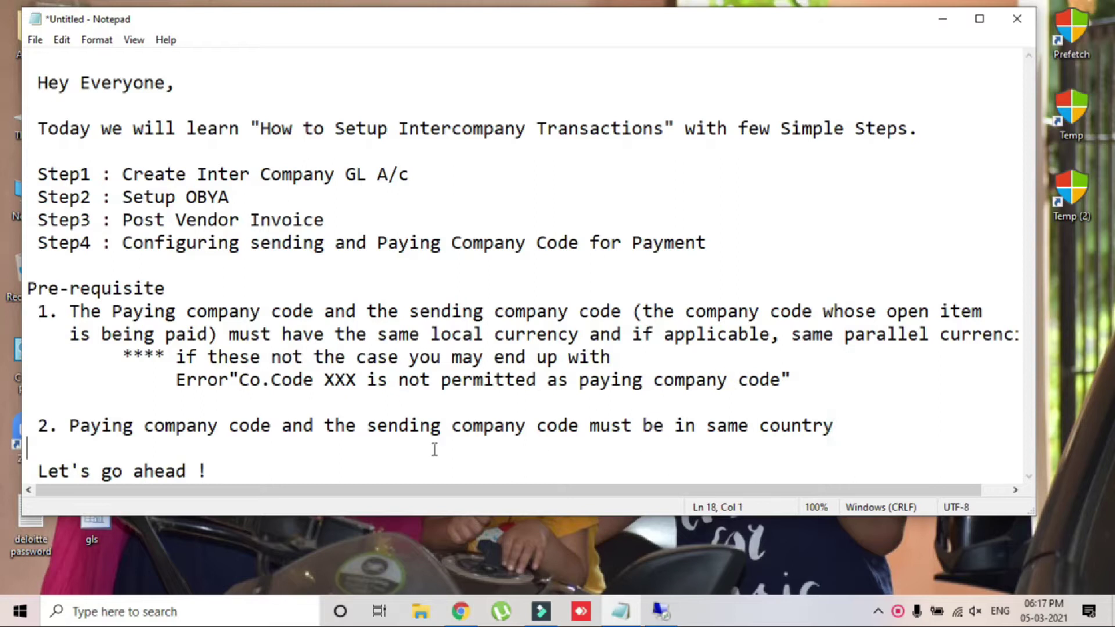
left_click_drag(835, 427, 71, 429)
left_click_drag(237, 463, 37, 461)
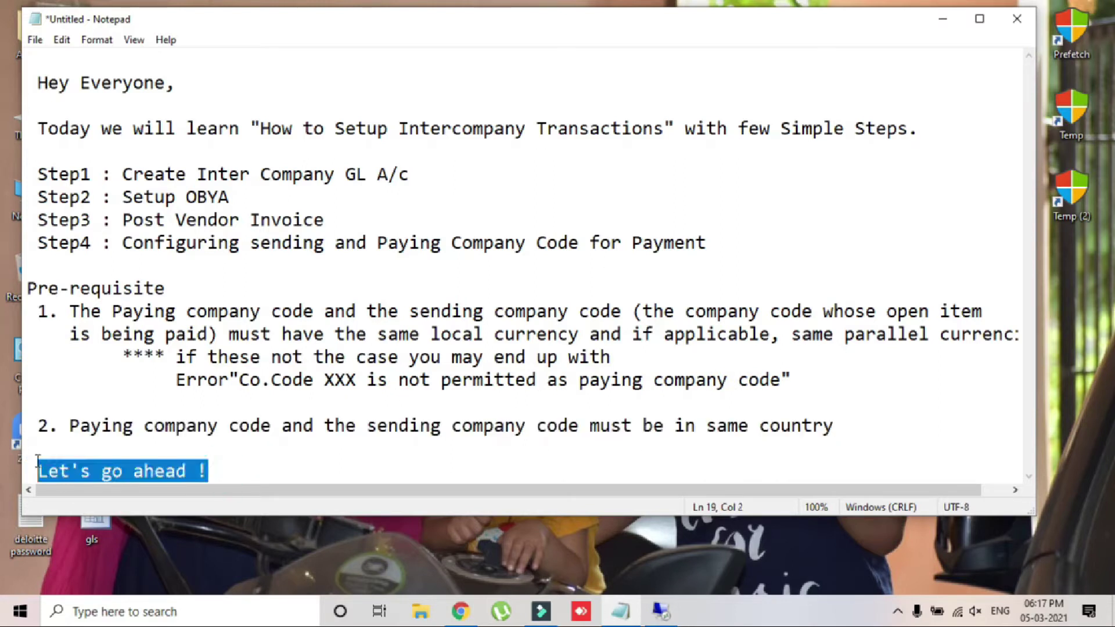
left_click(668, 616)
Step: In FS00, copy liabilities account 200061 to create new G/L account 200062
type("/nfs")
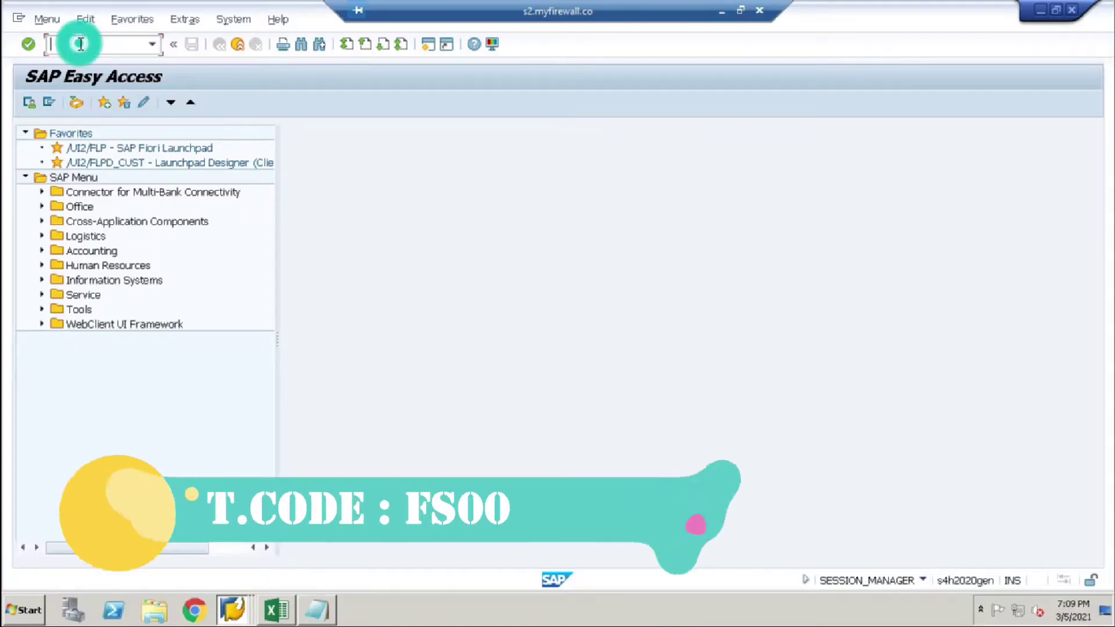
key("BackSpace")
key("BackSpace")
type("FS00")
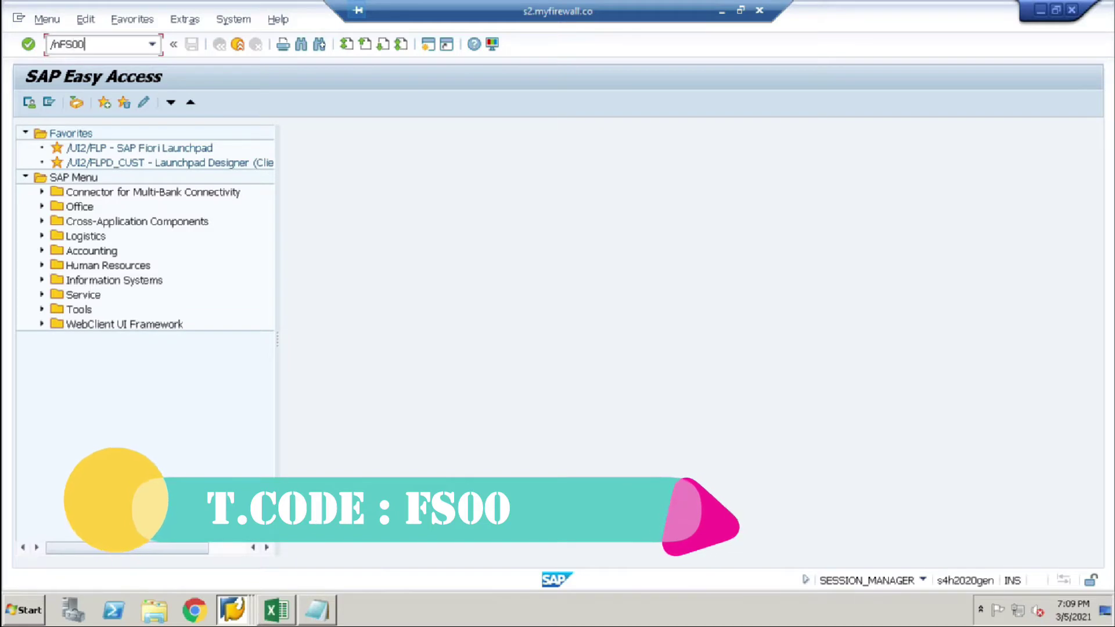
key("Return")
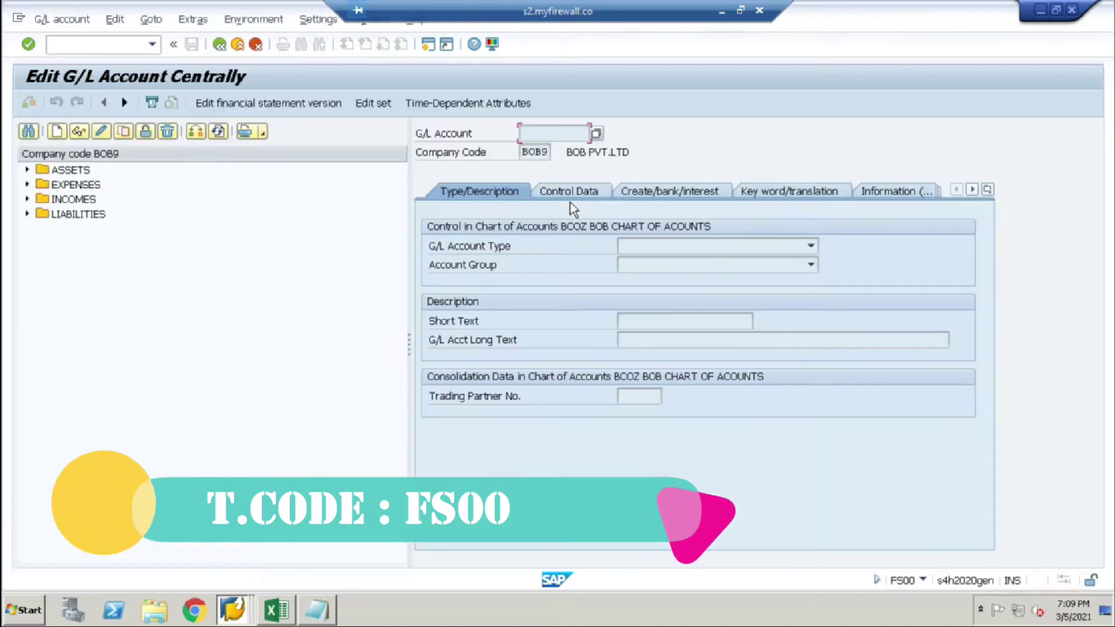
left_click(27, 214)
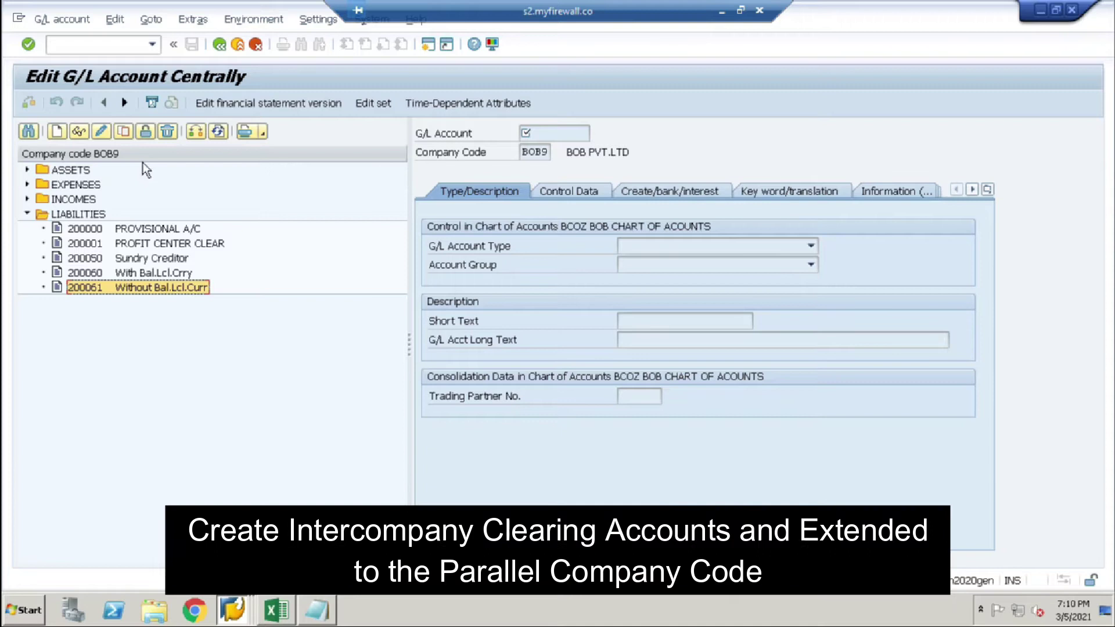
left_click(122, 132)
left_click(230, 266)
key("BackSpace")
type("200062")
key("Return")
Step: Set account 200062's short and long text to 'Intercompany ClearGL (A/C)' and save
left_click(735, 318)
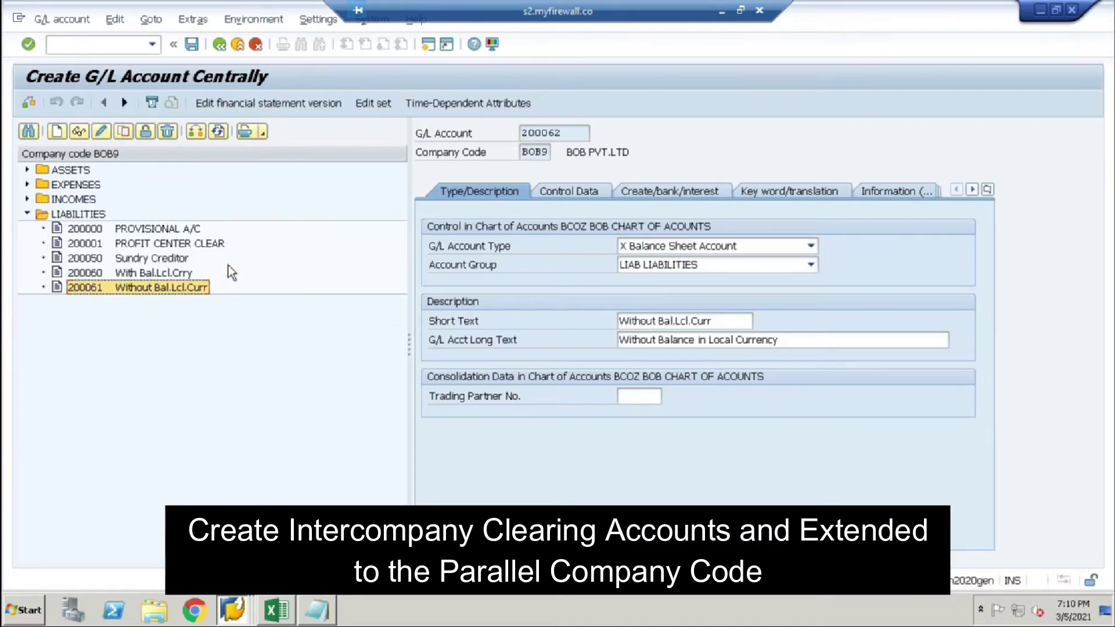
key("ctrl+a")
key("Delete")
key("Down")
key("Return")
left_click(792, 341)
key("ctrl+a")
key("Delete")
key("ctrl+v")
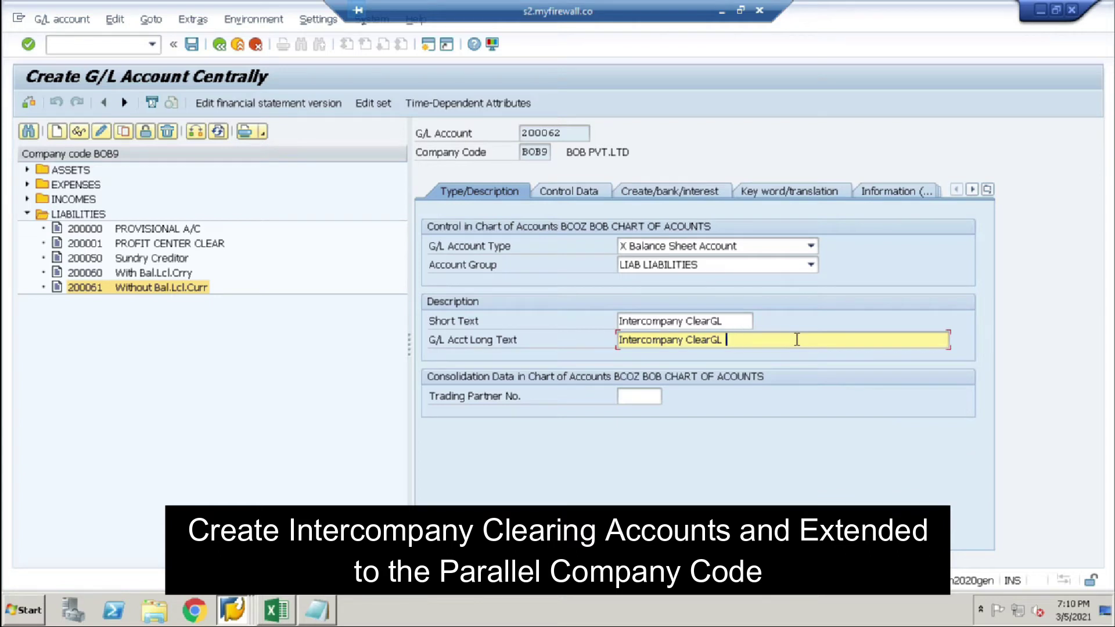
type("A/C")
key("ctrl+s")
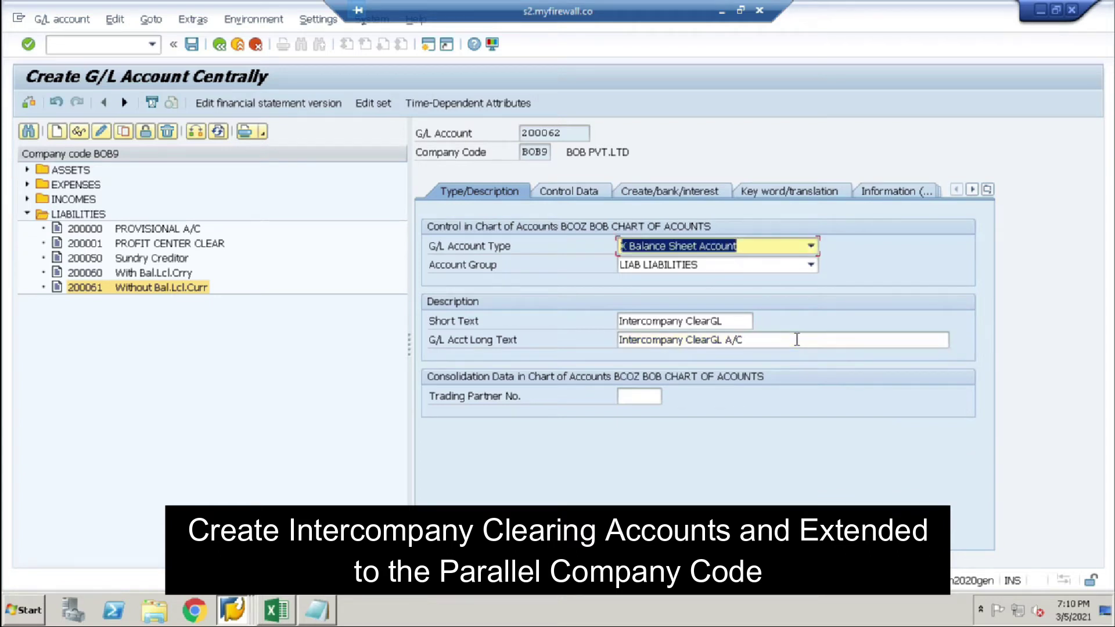
Step: Copy account 200062 to company code BOB and save it there
left_click_drag(575, 137, 511, 133)
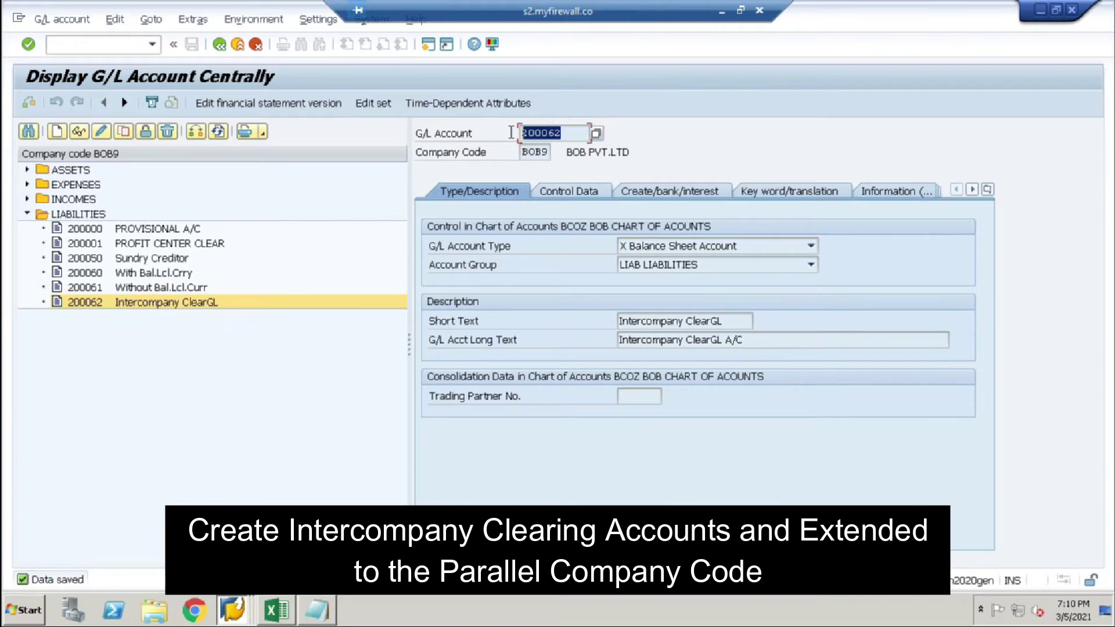
left_click(124, 131)
key("Tab")
type("BOB")
key("Return")
left_click(191, 44)
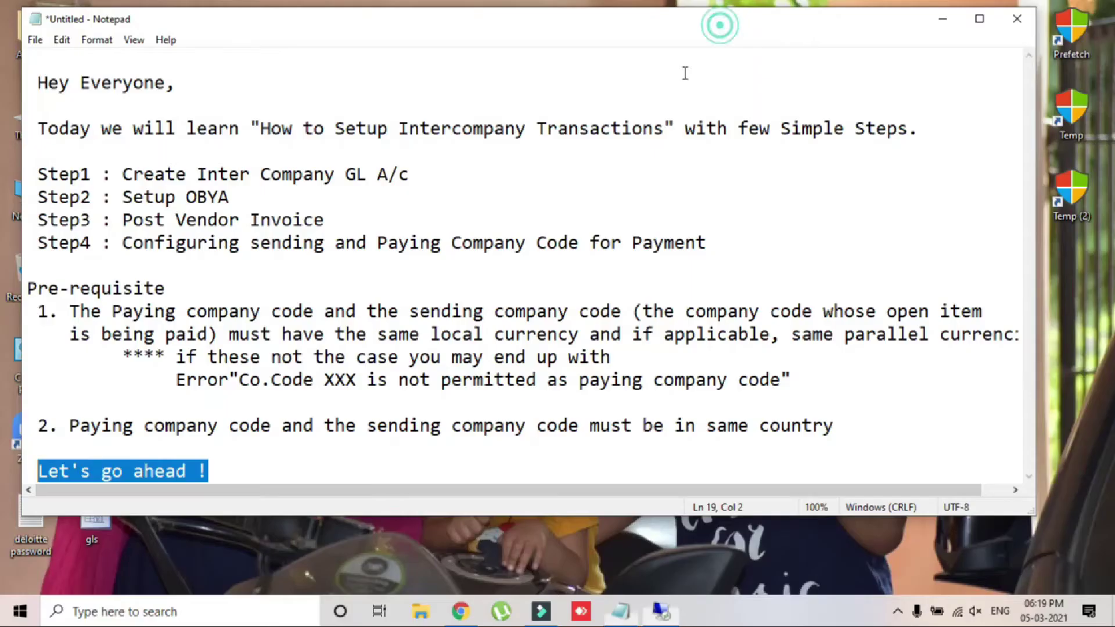
Step: Start OBYA clearing setup for the company code pair BOB and BOB9
left_click(411, 168)
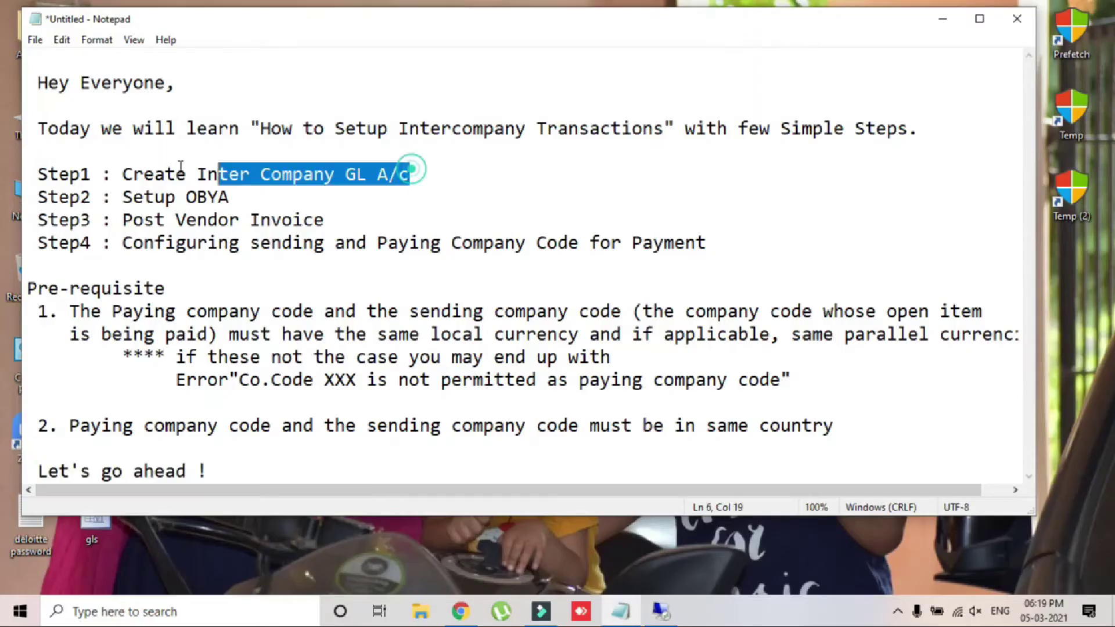
left_click_drag(105, 196, 244, 197)
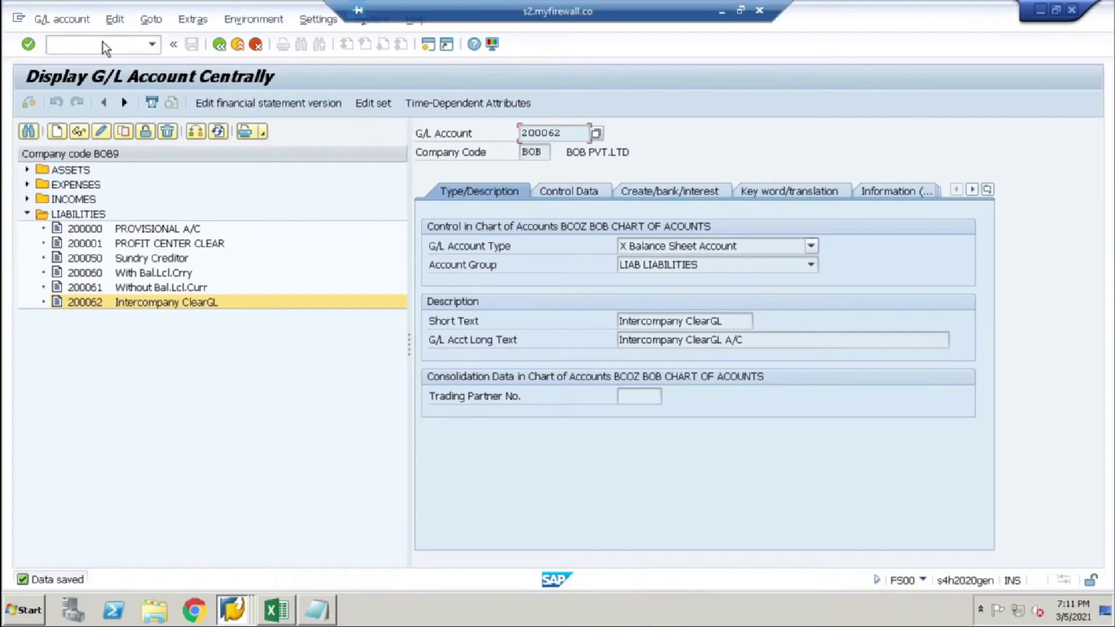
left_click(105, 46)
type("/nOBYA")
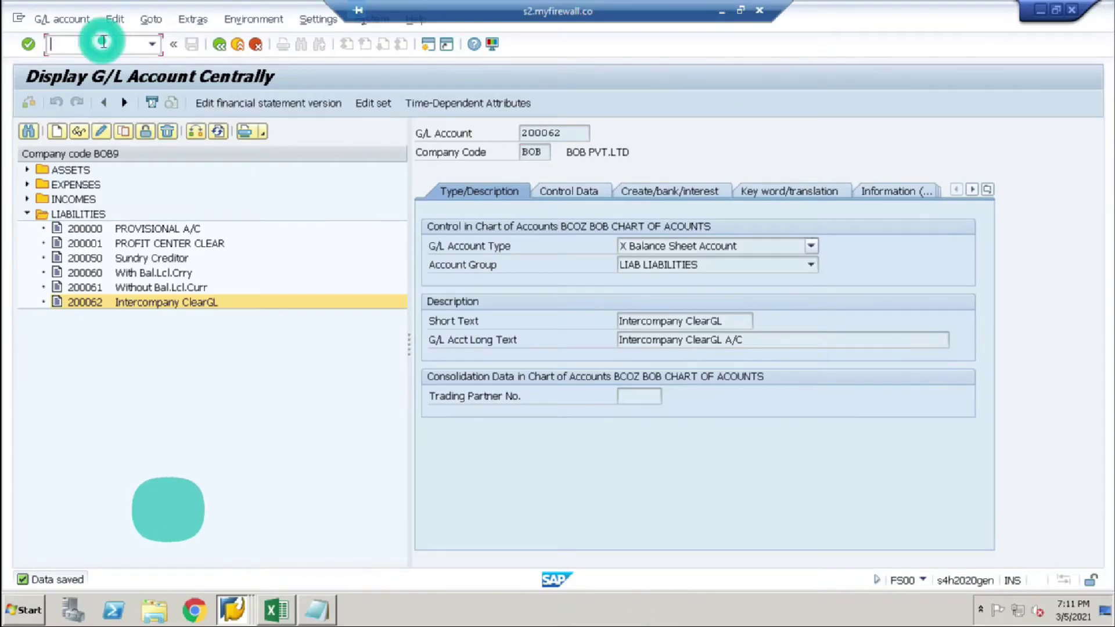
key("Return")
type("BOB")
key("Tab")
type("BOB")
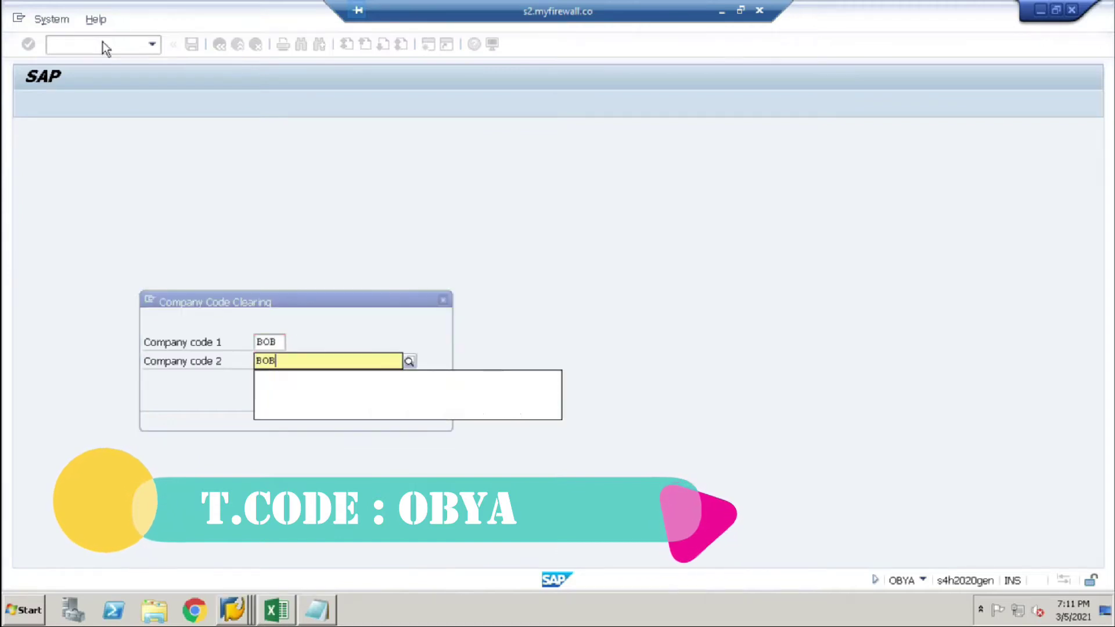
type("9")
key("Return")
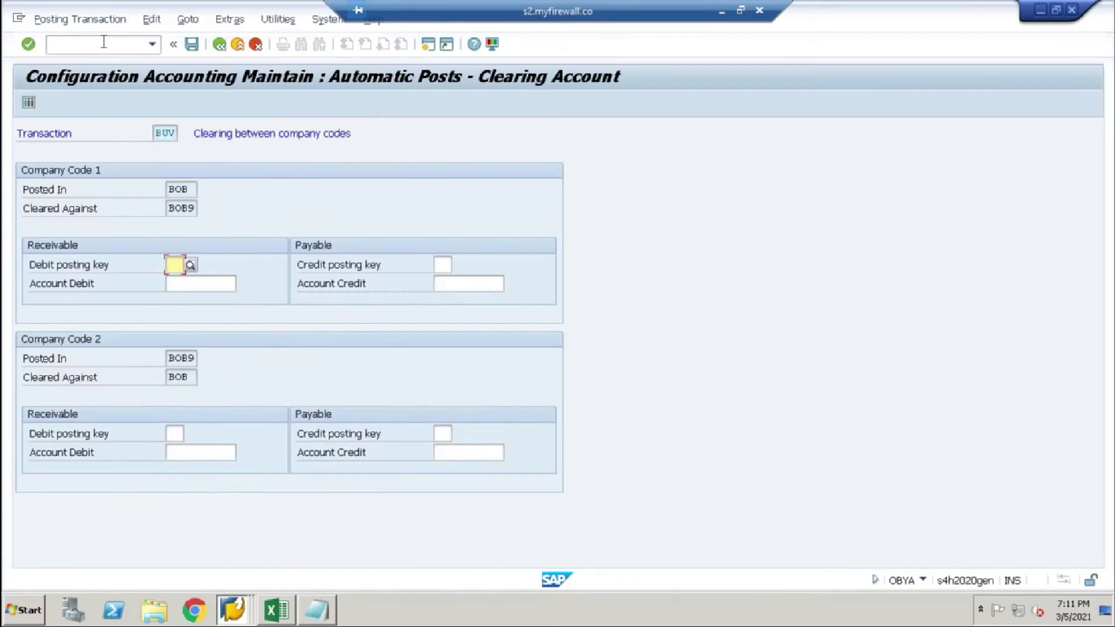
Step: For Company Code 1, enter posting keys 40 and 50, each with account 200062
type("40")
key("Tab")
type("200062")
key("Tab")
type("50")
key("Tab")
type("200062")
key("Tab")
Step: Enter keys 40/50 with account 200062 for Company Code 2, then save to the customizing request
type("40")
key("Tab")
type("200062")
key("Tab")
type("50")
key("Tab")
type("200062")
key("Tab")
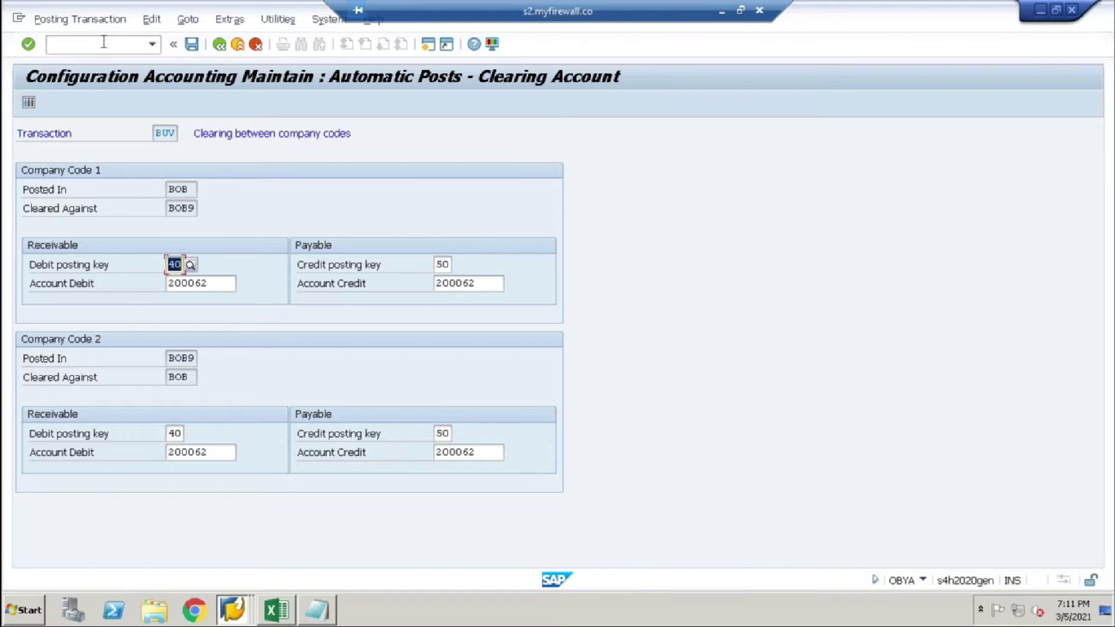
left_click(192, 44)
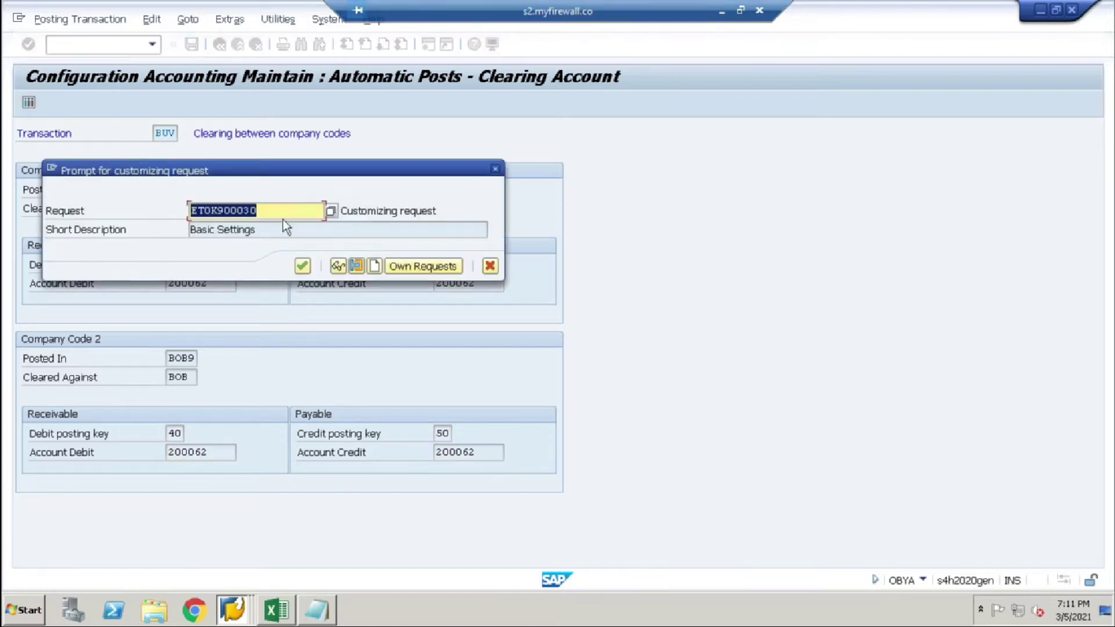
left_click(303, 265)
Step: Check the Post Vendor Invoice note and open vendor invoice entry FB60
left_click(723, 12)
key("Down")
key("shift+Down")
left_click(662, 612)
left_click(102, 45)
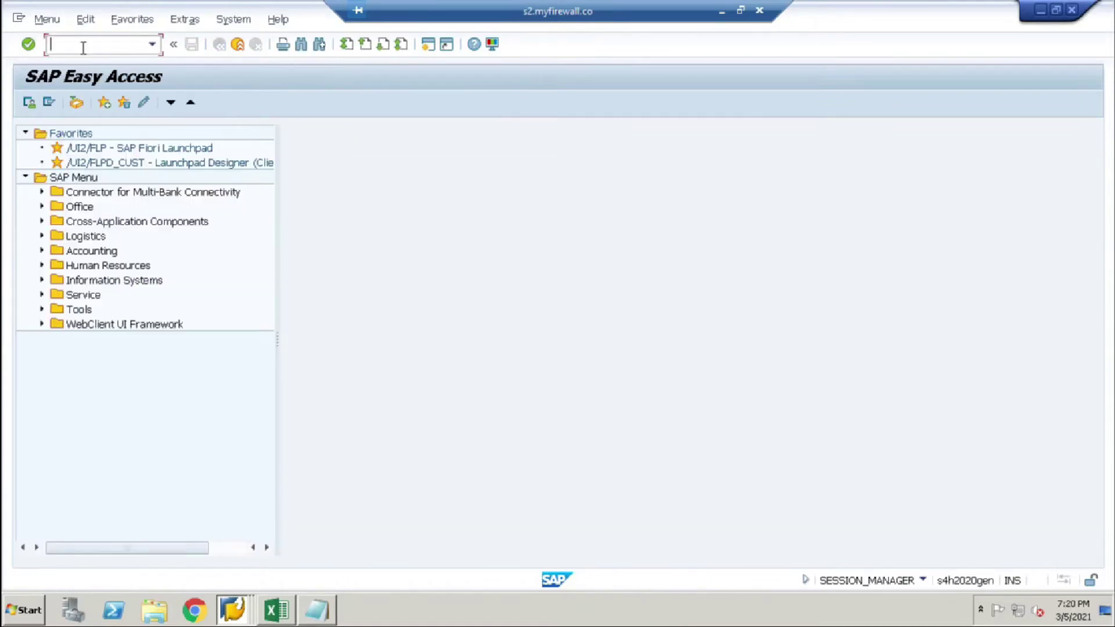
type("/nfb60")
key("Return")
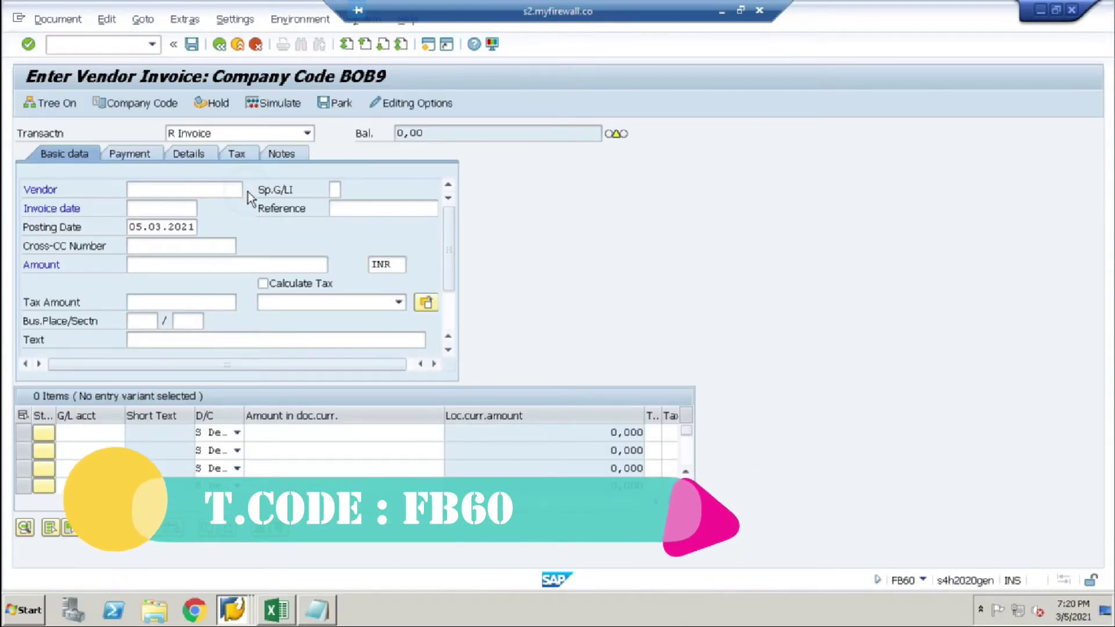
Step: Enter vendor 20200, invoice date 05.03.2021 and G/L account 400000
key("F4")
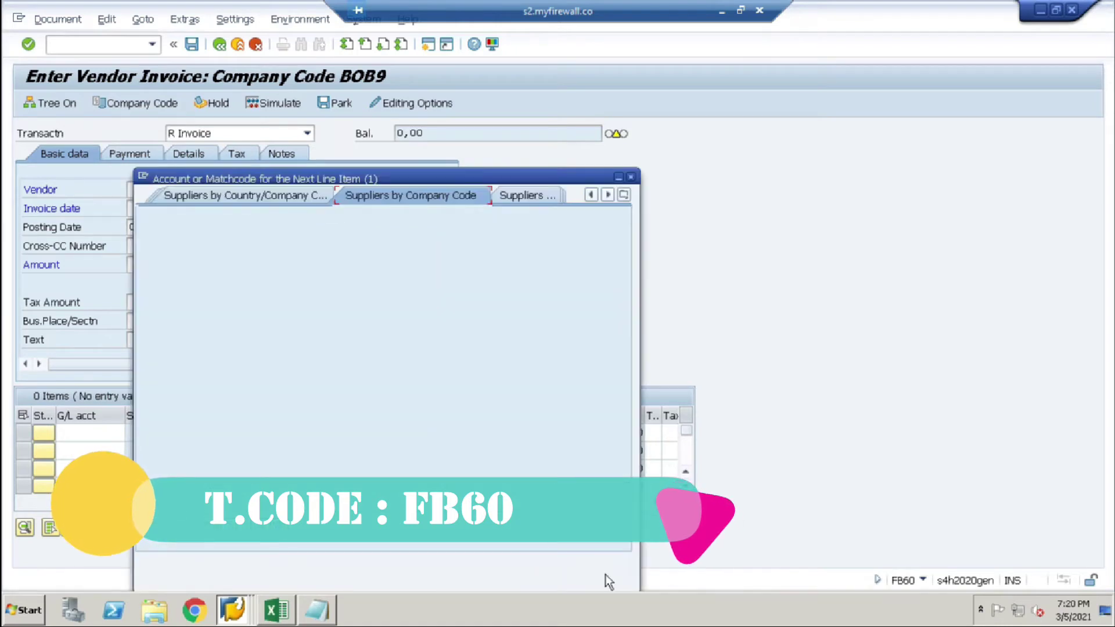
left_click(576, 562)
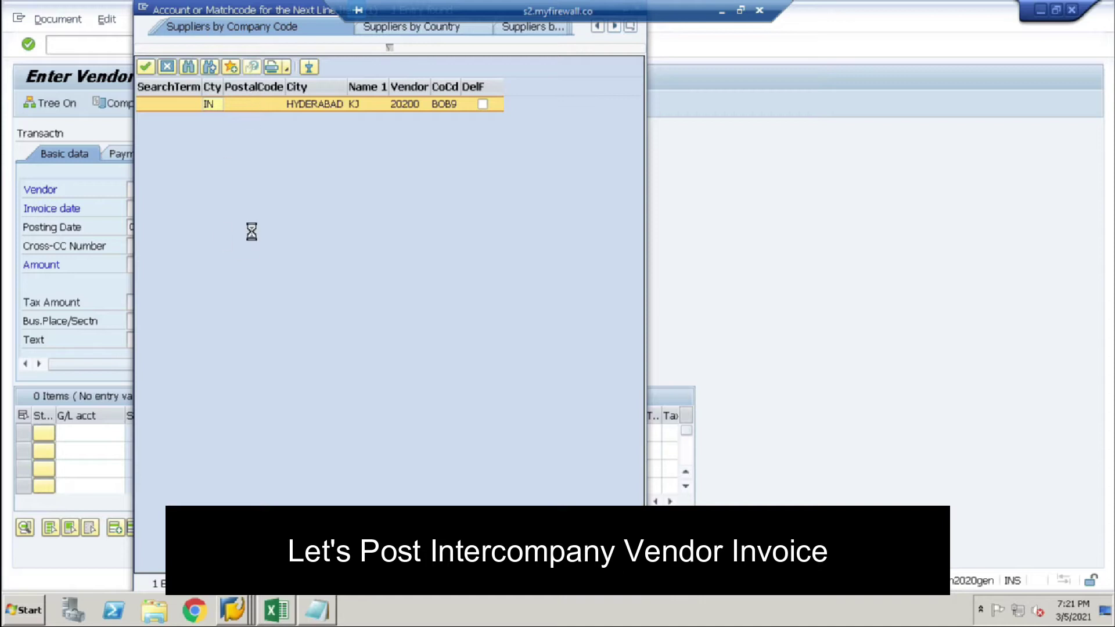
left_click(171, 209)
left_click(161, 224)
left_click(87, 433)
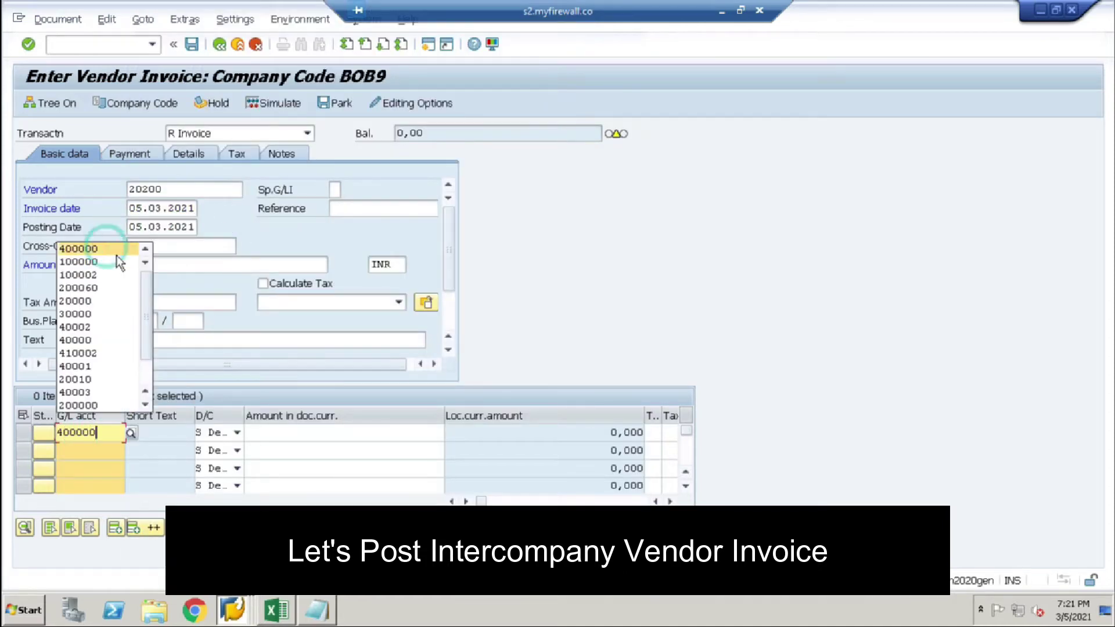
left_click(406, 432)
Step: Give the line amount 1000, company code BOB and a BOB cost center; match the header amount
left_click(415, 249)
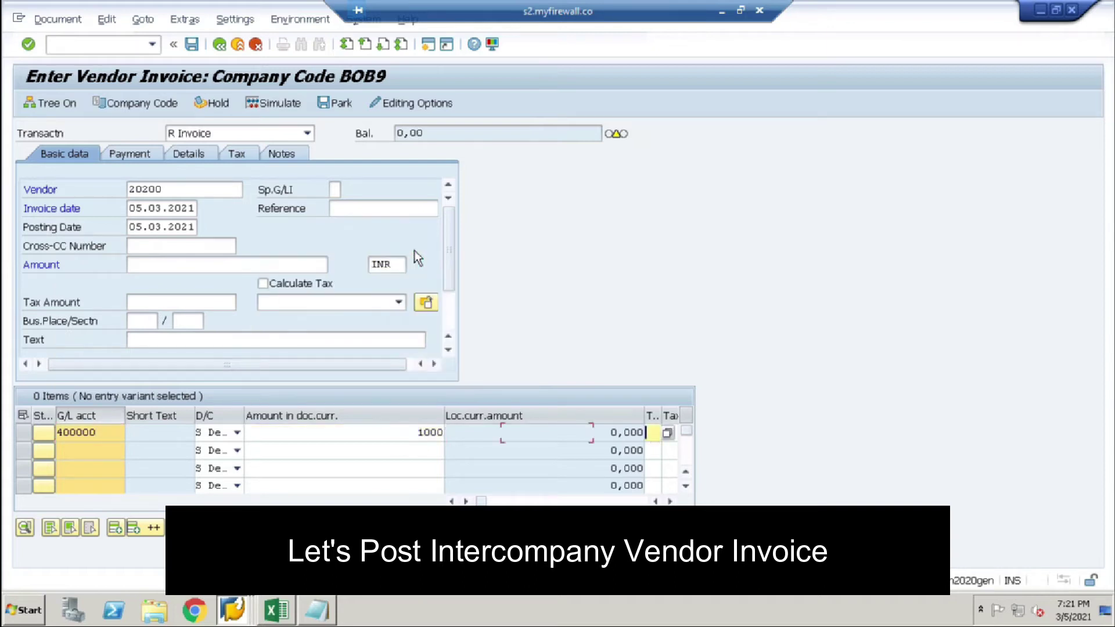
key("Tab")
key("Tab")
key("Tab")
key("Tab")
key("Tab")
key("Tab")
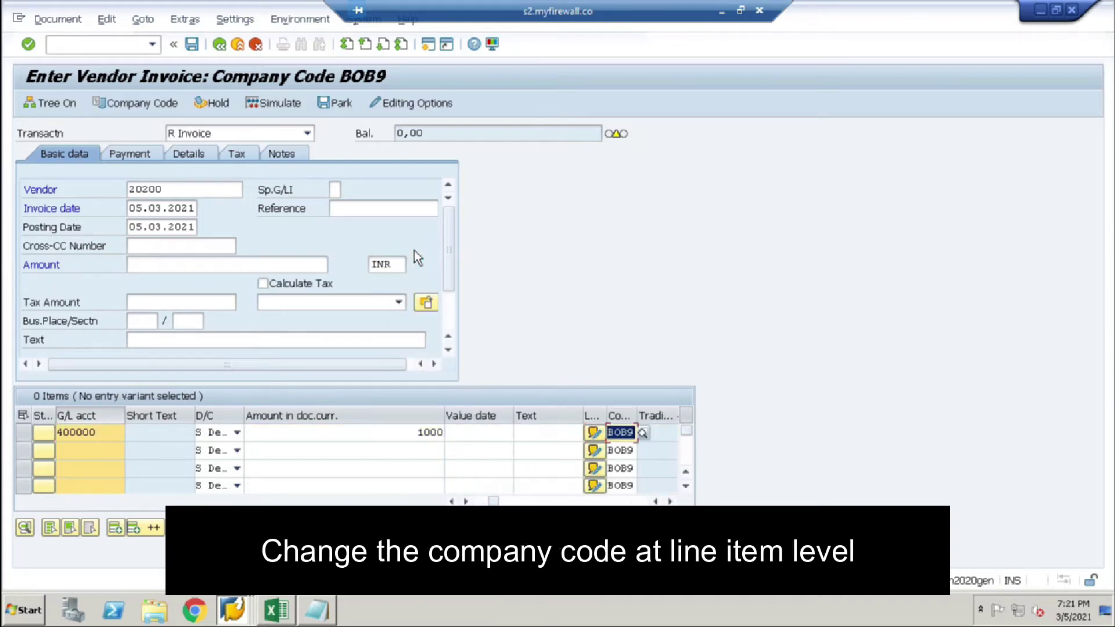
type("BOB")
key("Tab")
key("Tab")
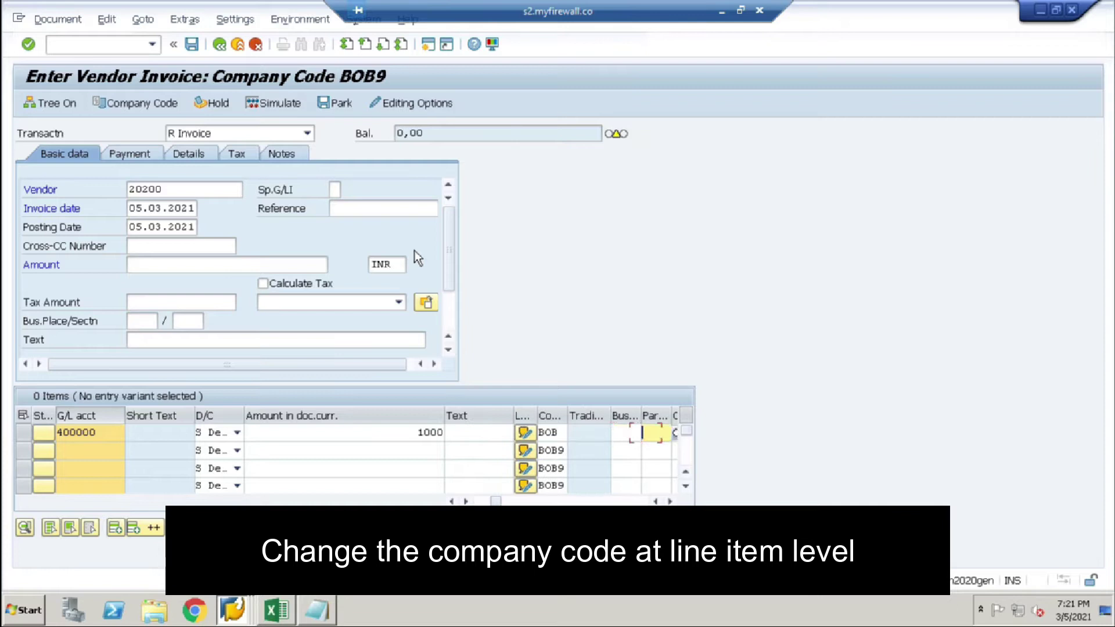
key("Tab")
key("F4")
type("BOB")
key("Return")
key("Return")
key("Return")
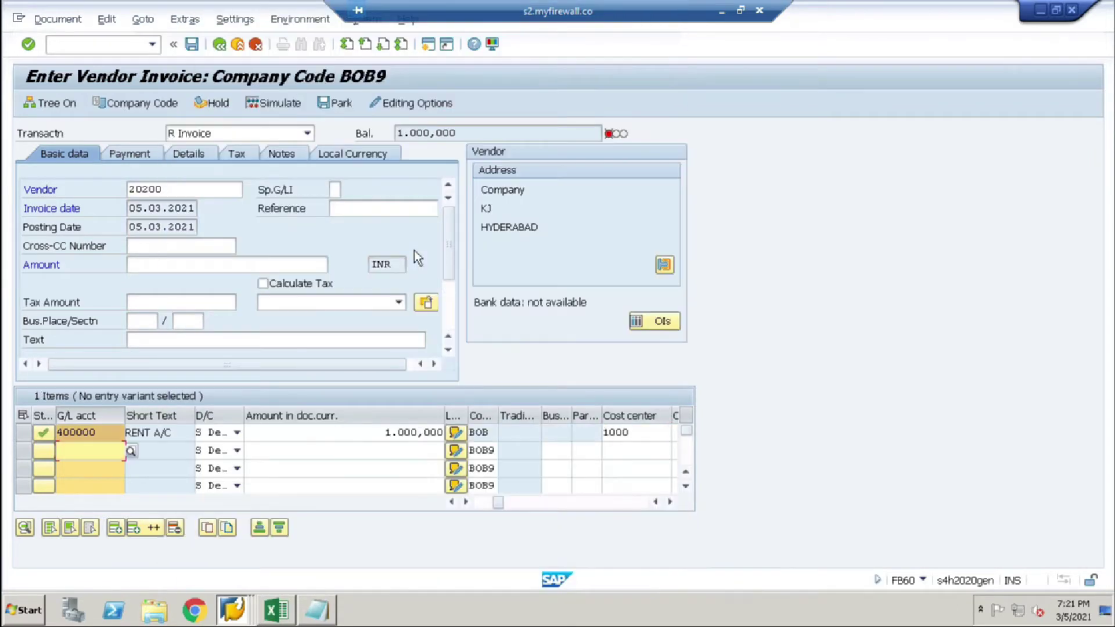
left_click(472, 132)
left_click(144, 263)
key("ctrl+v")
key("Return")
Step: Simulate the invoice, check the intercompany clearing line, and post it
left_click(276, 103)
left_click_drag(140, 311, 140, 334)
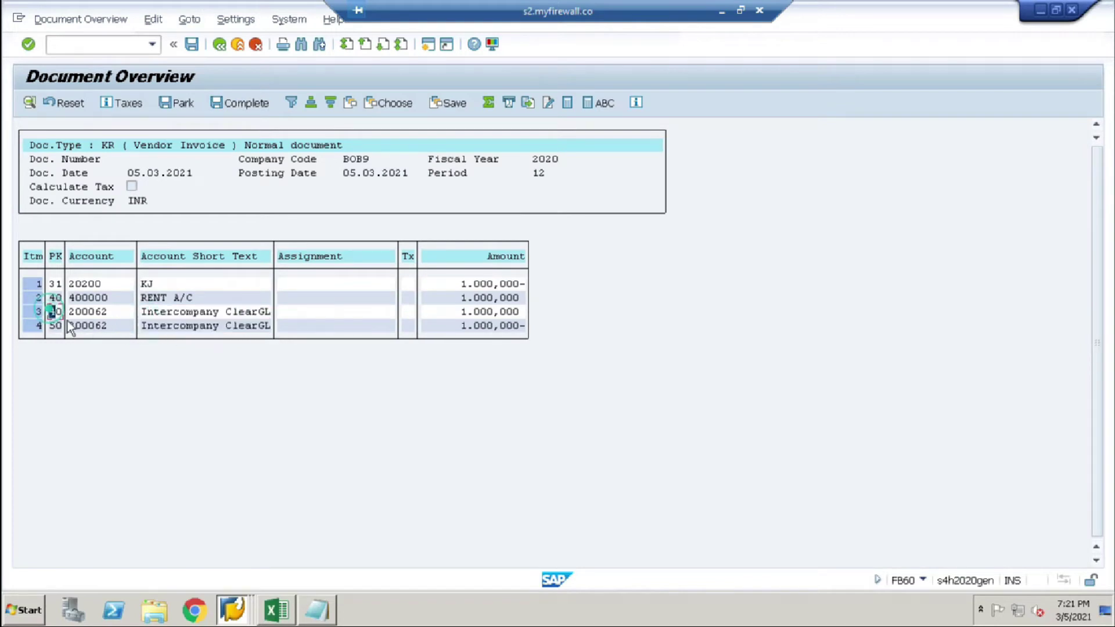
left_click(192, 44)
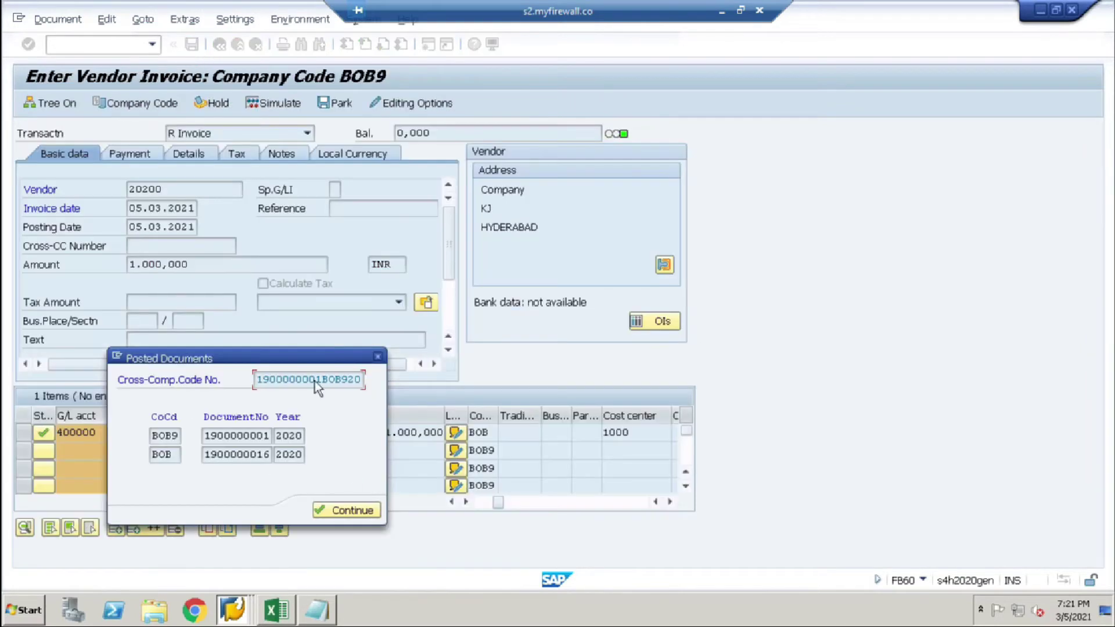
left_click_drag(155, 435, 317, 472)
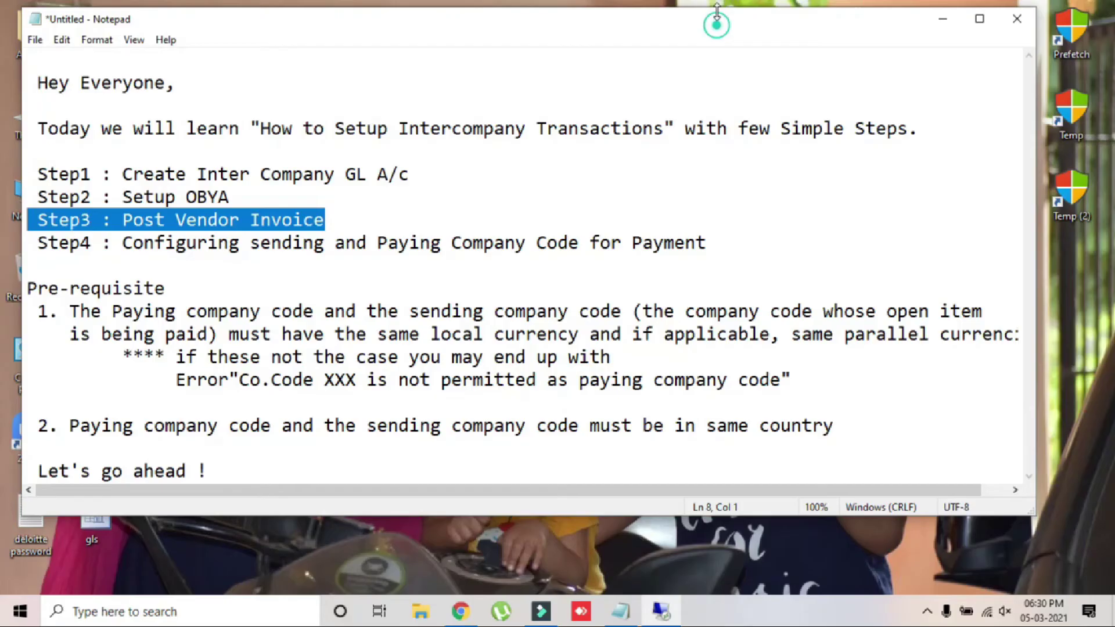
Step: In FBZP All company codes, add a new entry for company code BOB9
left_click_drag(37, 243, 747, 248)
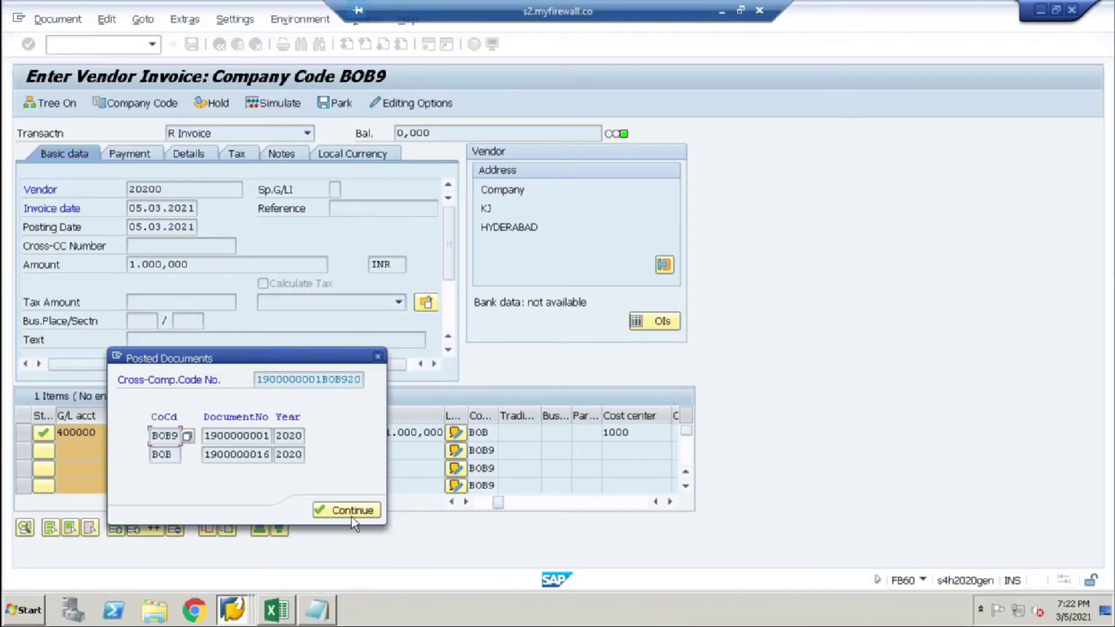
left_click(353, 510)
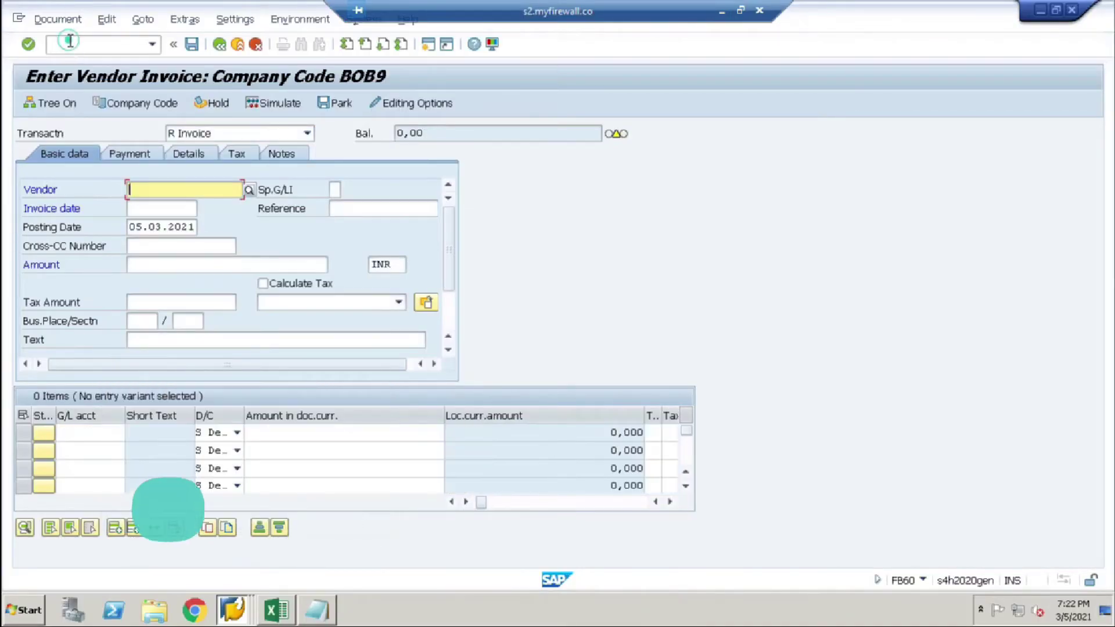
type("/NFBZP")
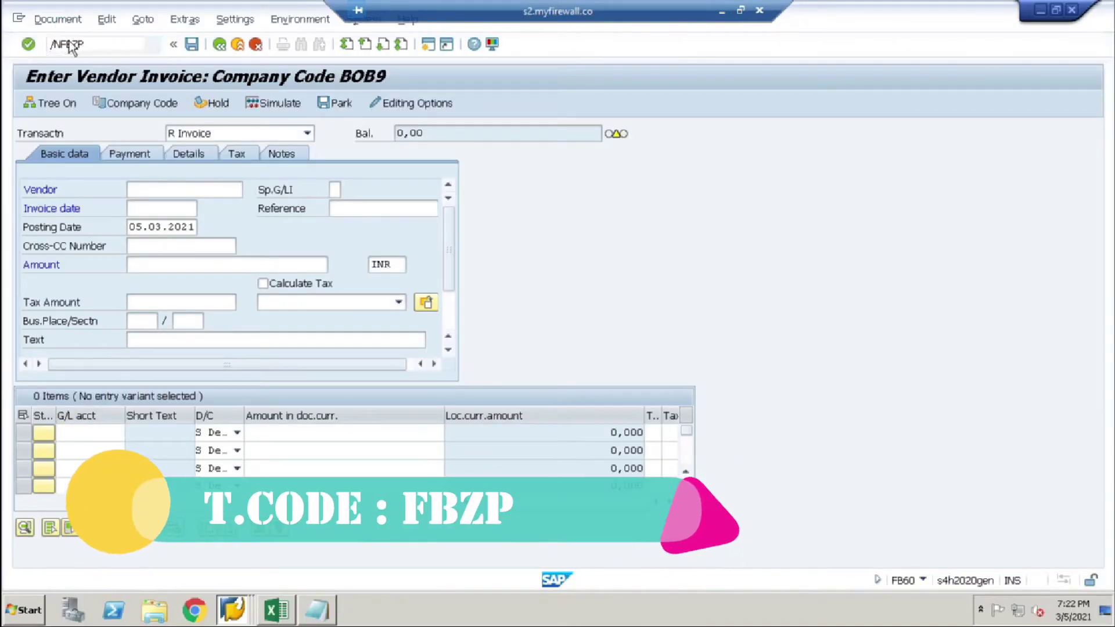
key("Return")
left_click(157, 139)
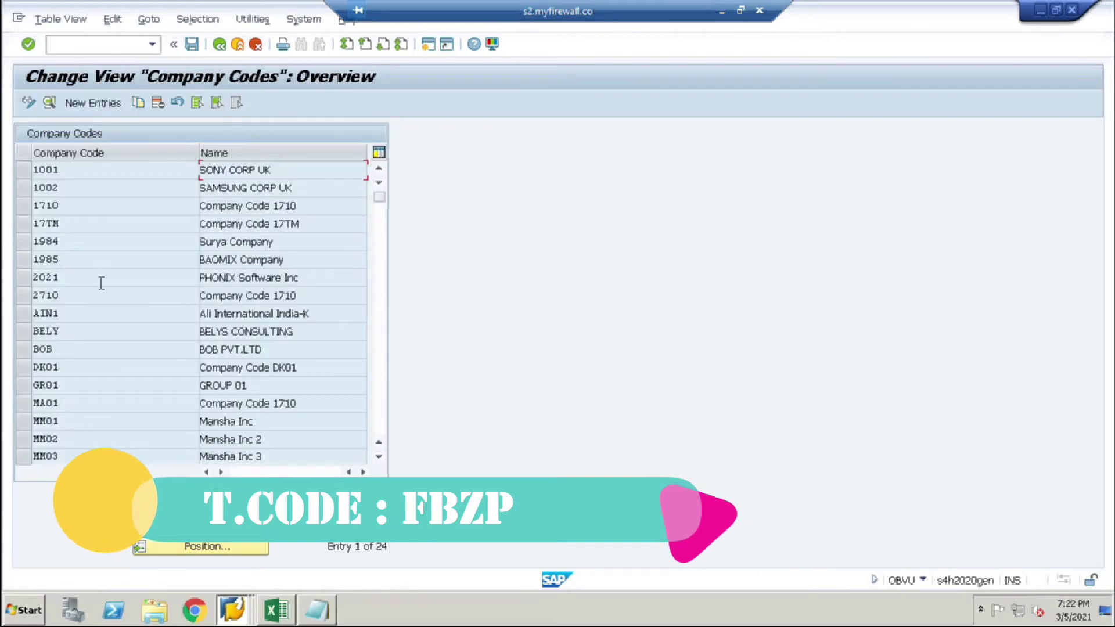
left_click(91, 106)
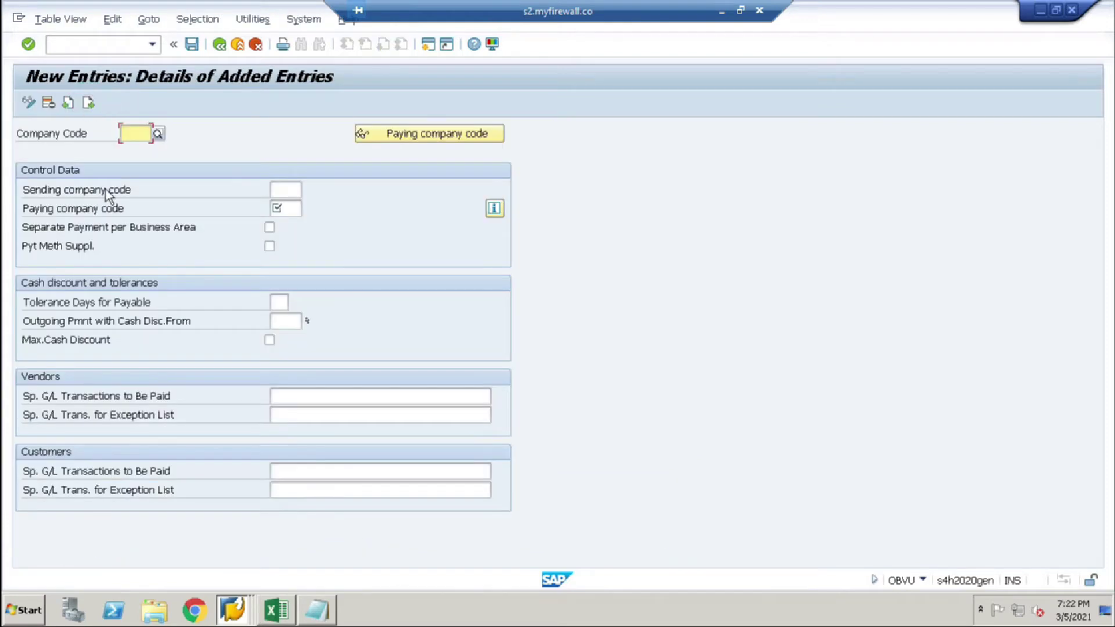
type("BOB9")
key("Return")
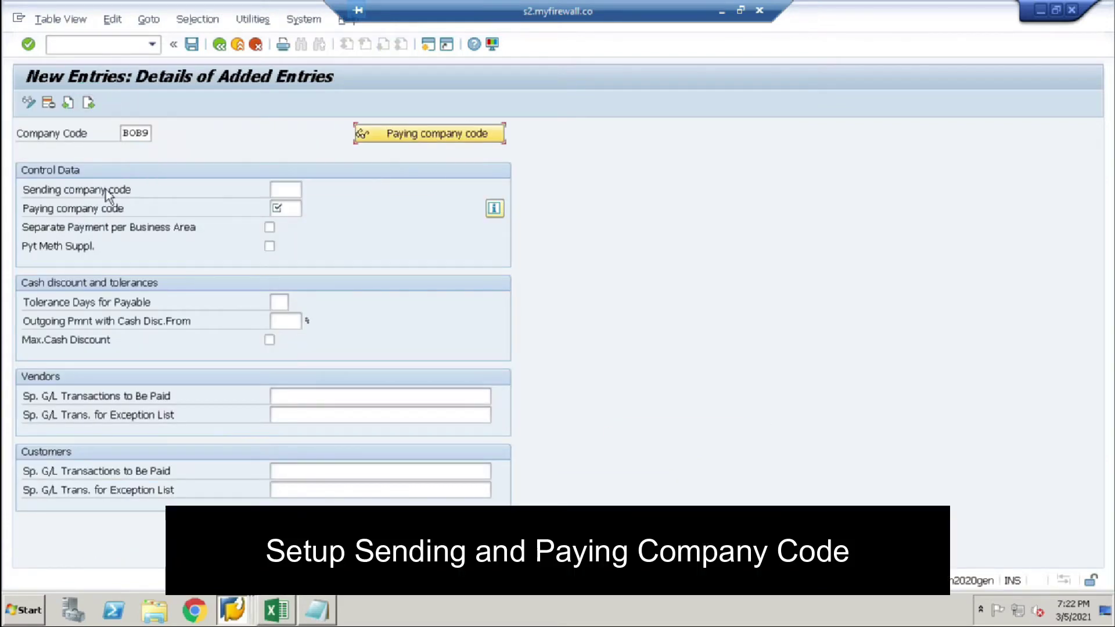
Step: Set BOB9 as sending and BOB as paying company code, then save
left_click(274, 183)
type("BOB9")
key("Tab")
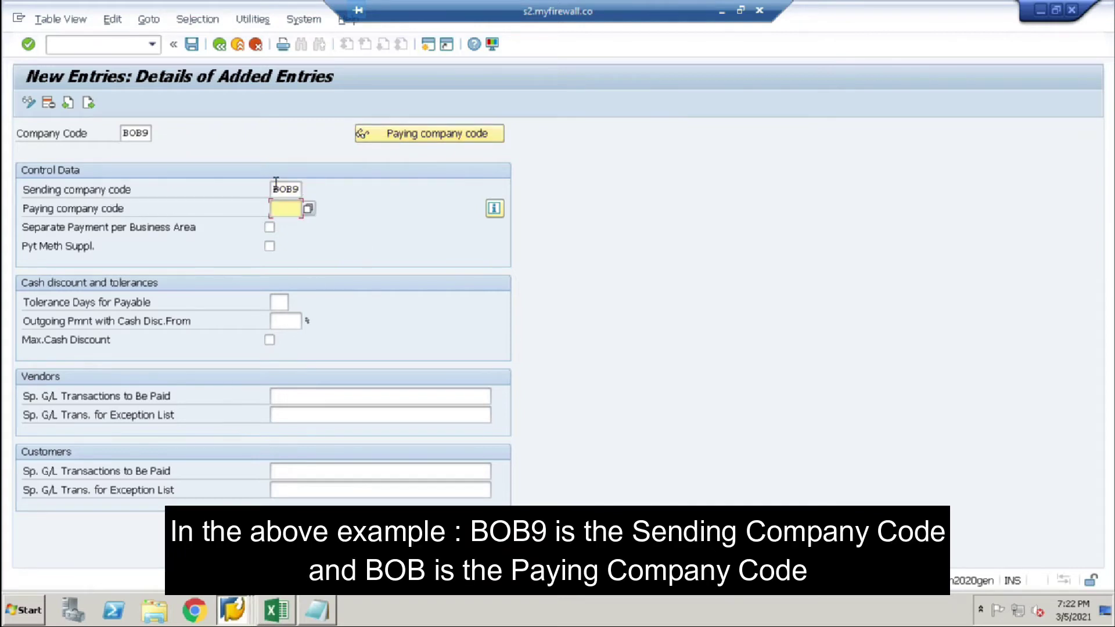
type("BOB")
key("Return")
key("ctrl+s")
key("Return")
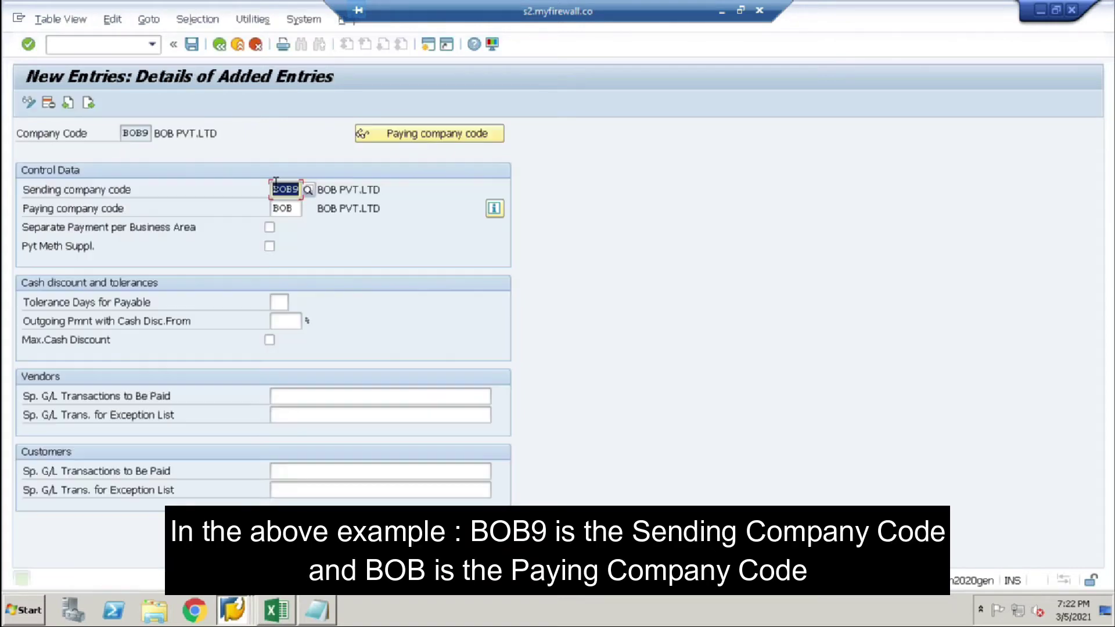
Step: Go back and start a new entry under Paying company codes
left_click(220, 45)
left_click(220, 44)
left_click(122, 172)
left_click(93, 102)
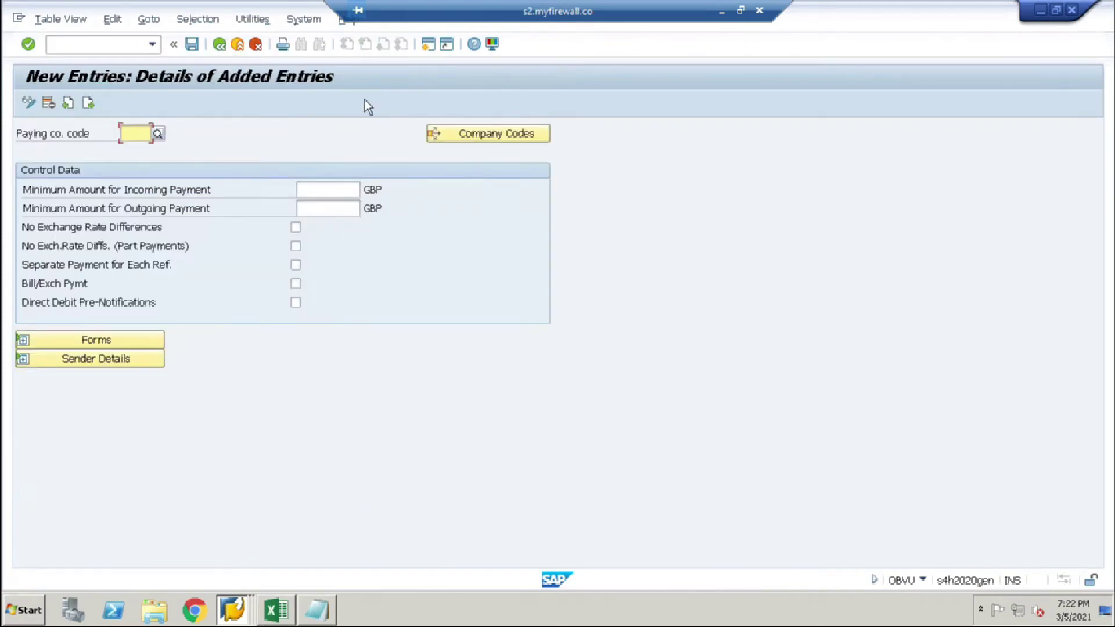
Step: Enter BOB9 with minimum amounts, suppressed exchange differences and separate payment per reference
type("BOB9")
key("Return")
key("Tab")
type("100")
key("Tab")
type("100")
left_click(296, 228)
left_click(295, 244)
left_click(296, 265)
Step: Assign forms F110_IN_AVIS and F110_EDI_01, save, and return to the FBZP menu
left_click(119, 340)
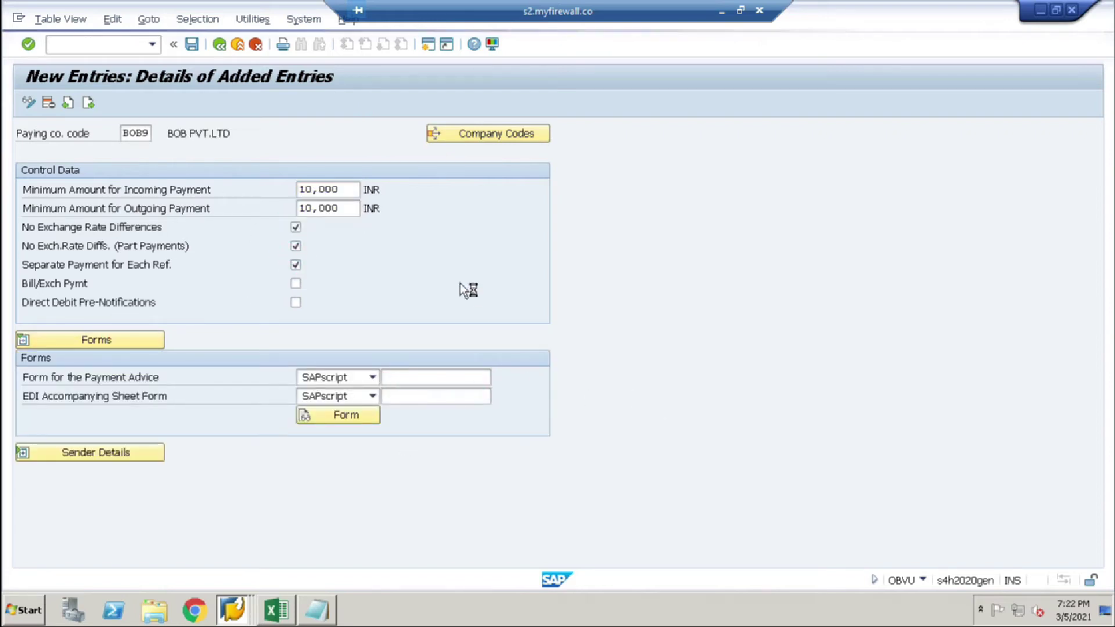
left_click(39, 161)
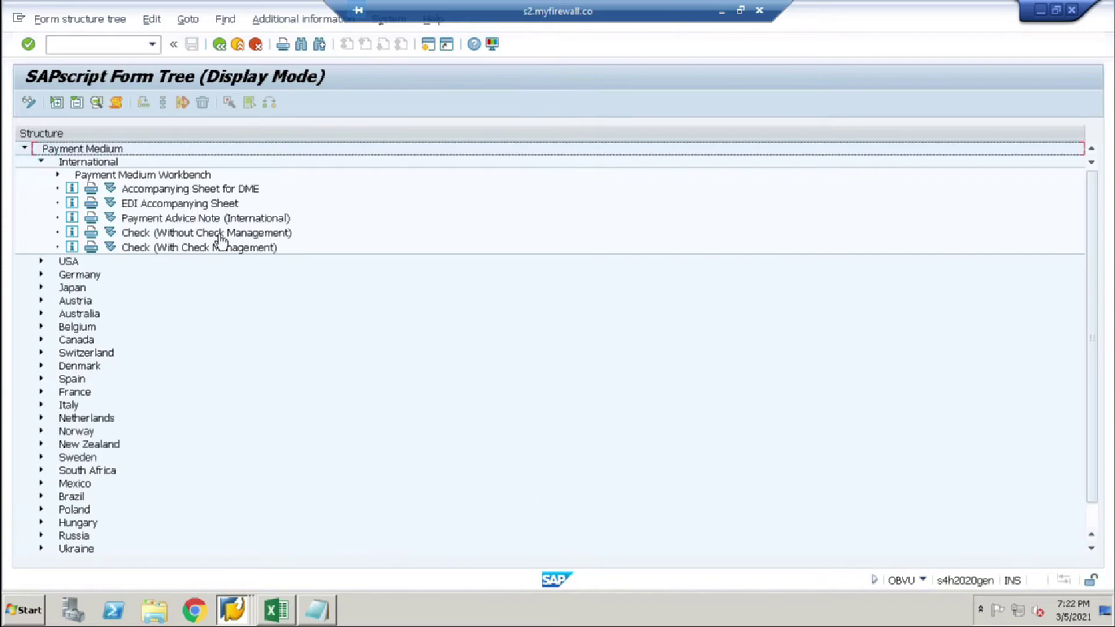
double_click(150, 219)
left_click(434, 397)
left_click(501, 399)
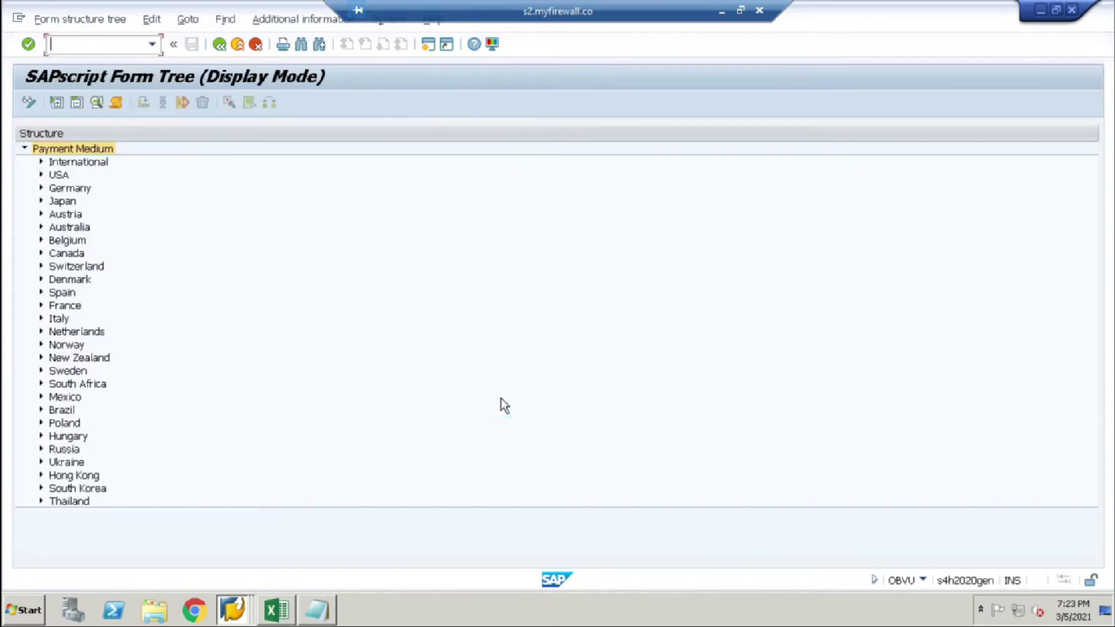
left_click(39, 161)
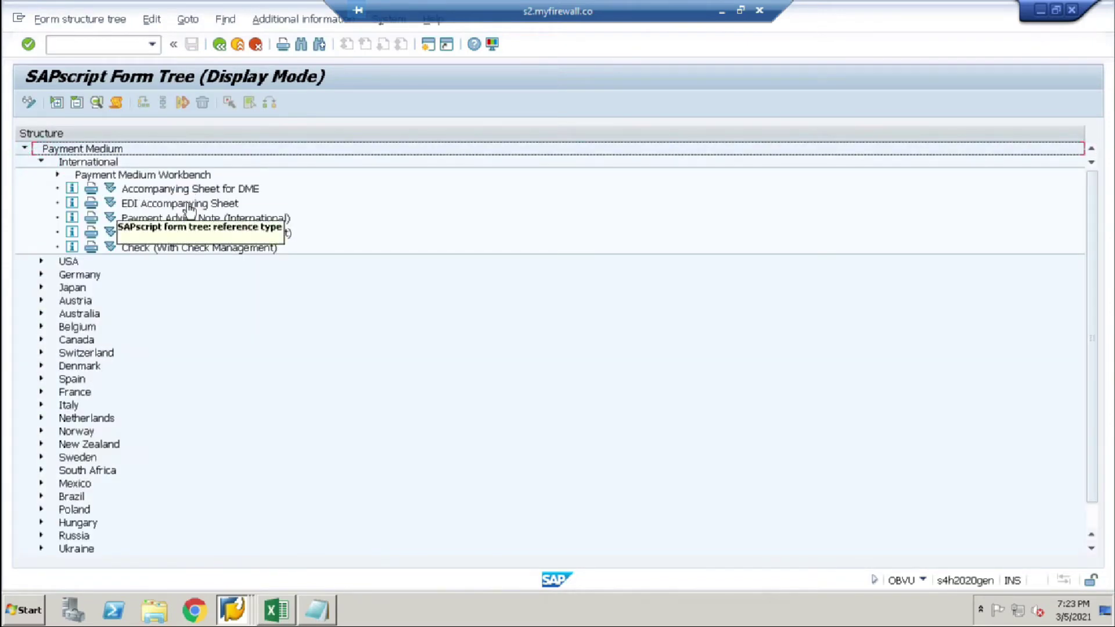
double_click(192, 204)
left_click(192, 44)
left_click(303, 284)
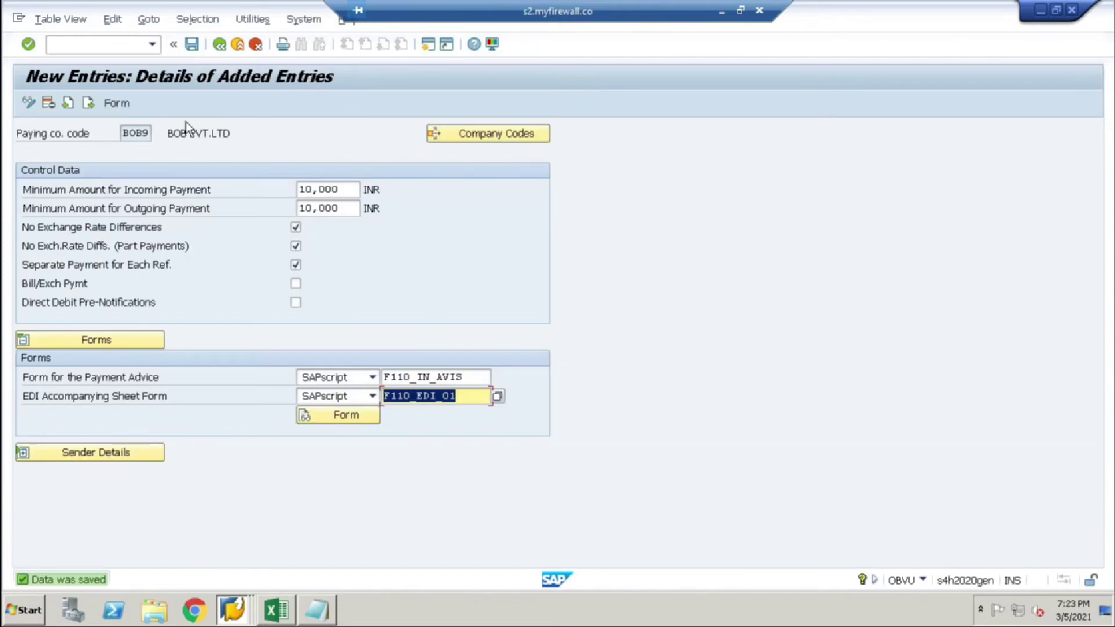
left_click(220, 45)
left_click(220, 45)
left_click(107, 268)
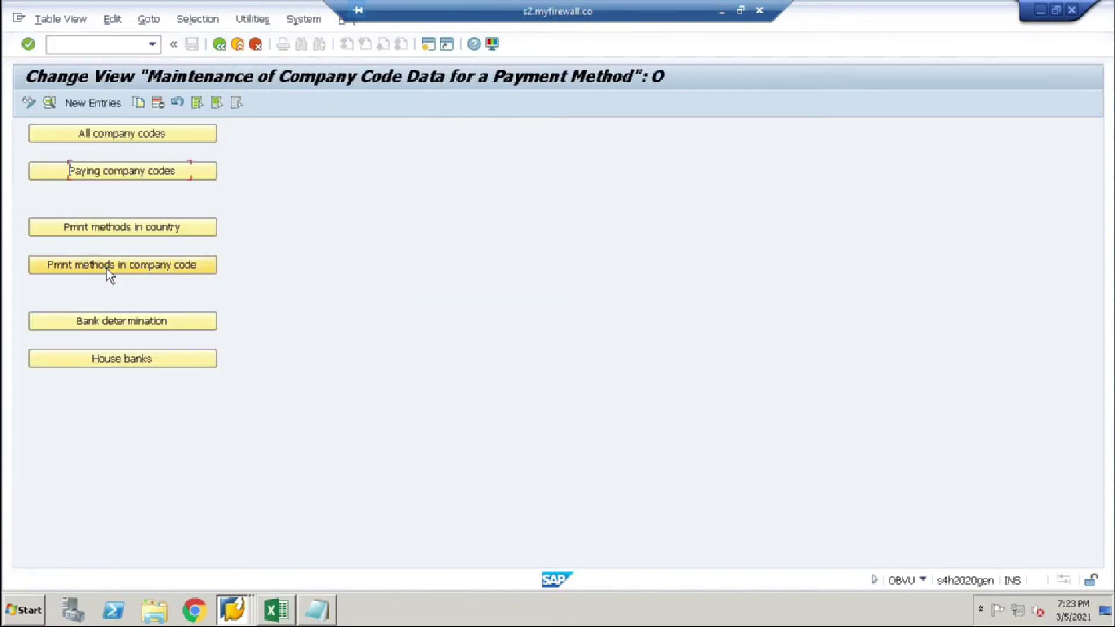
key("F5")
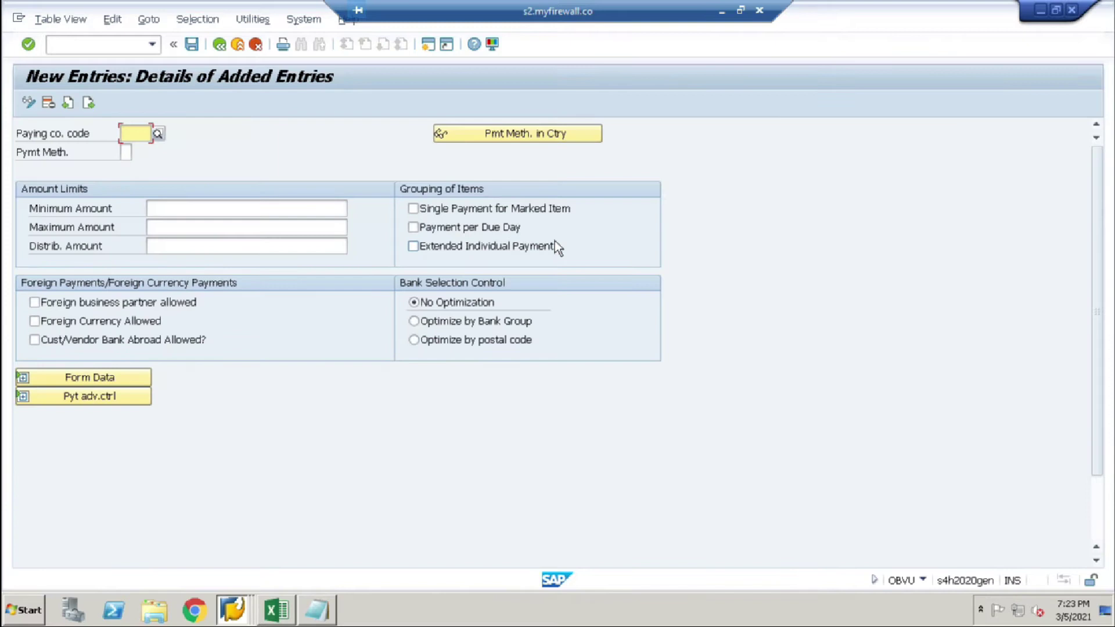
type("BOB9")
key("Tab")
key("Tab")
type("C")
left_click(224, 211)
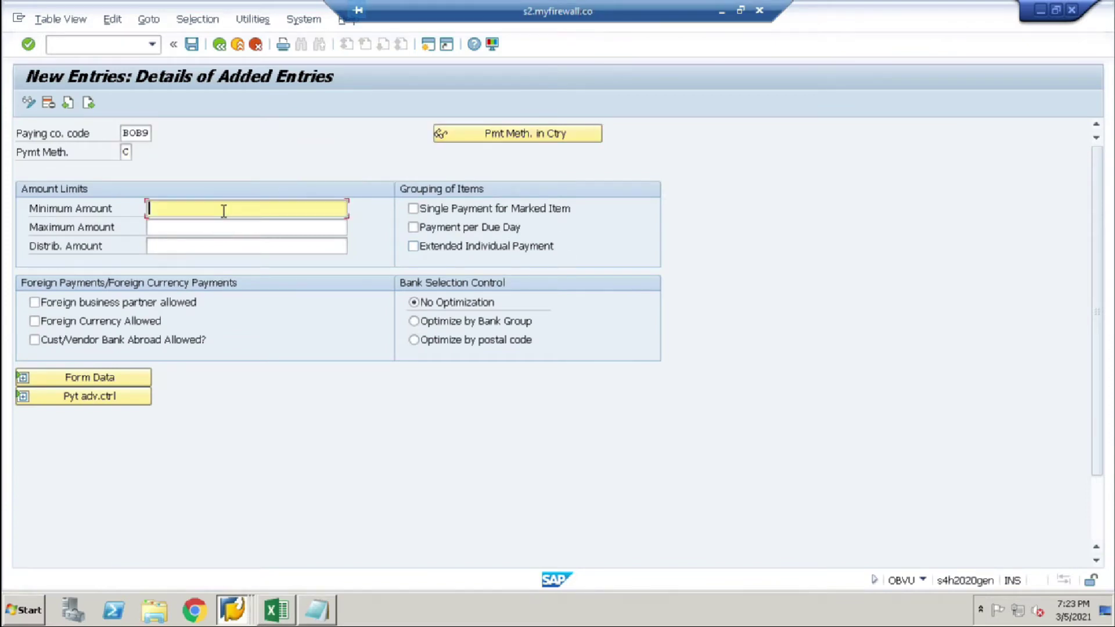
left_click(187, 226)
left_click(177, 228)
type("99999999999")
Step: Allow foreign business partners, foreign currency and banks abroad, then save the method
left_click(35, 302)
left_click(34, 321)
left_click(34, 340)
key("Return")
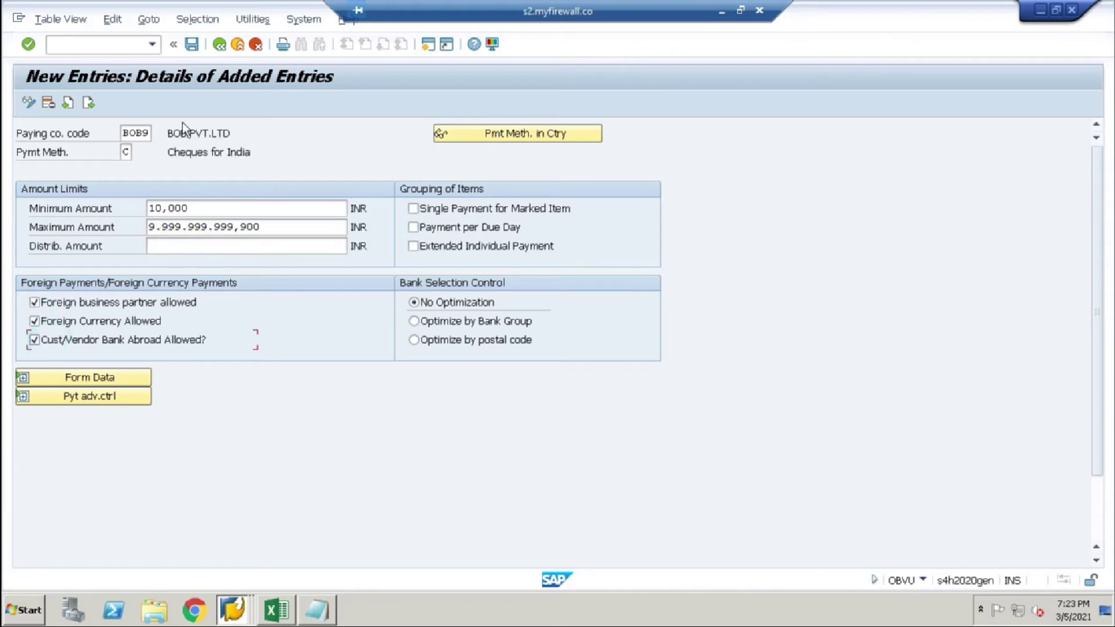
left_click(192, 44)
left_click(300, 288)
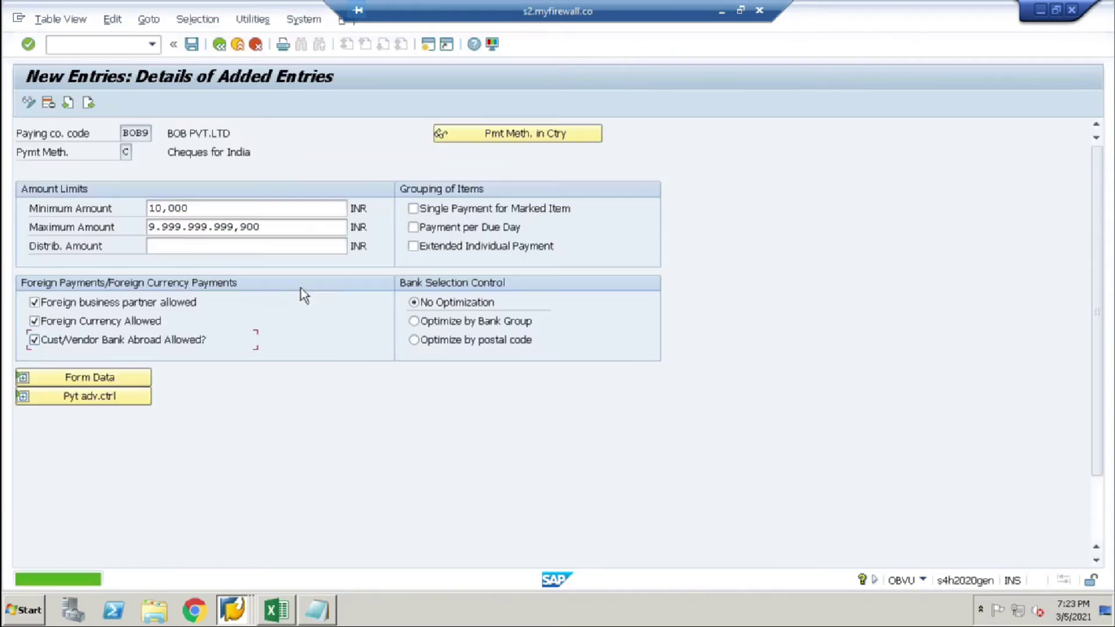
left_click(221, 44)
left_click(221, 44)
left_click(221, 44)
Step: Add a BOB9 bank ranking order entry for payment method C with house bank SBI
left_click(135, 323)
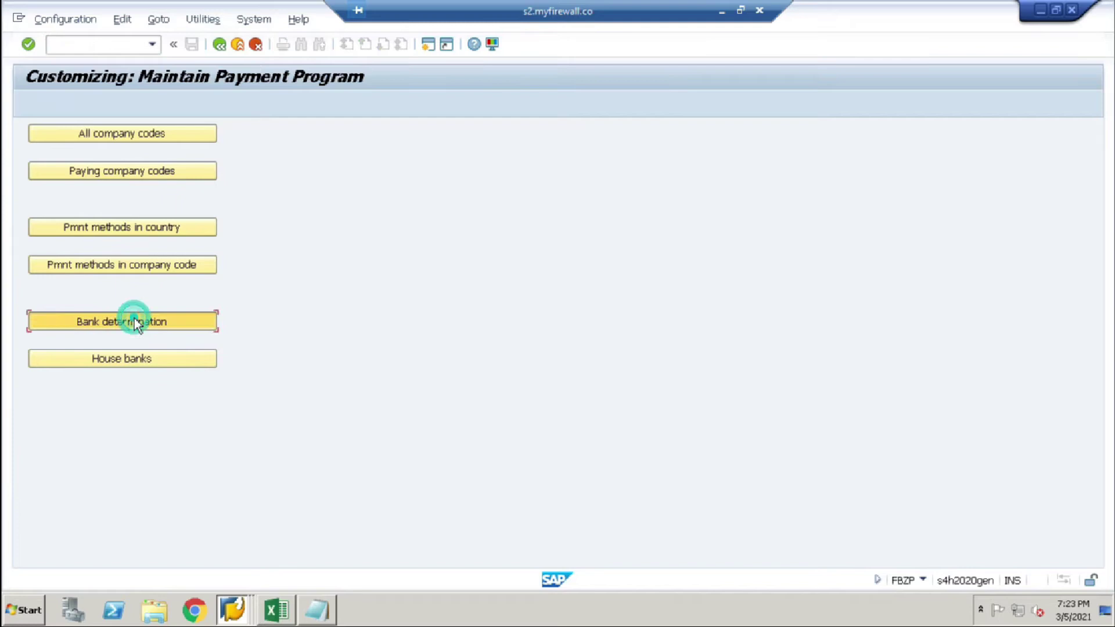
left_click(379, 548)
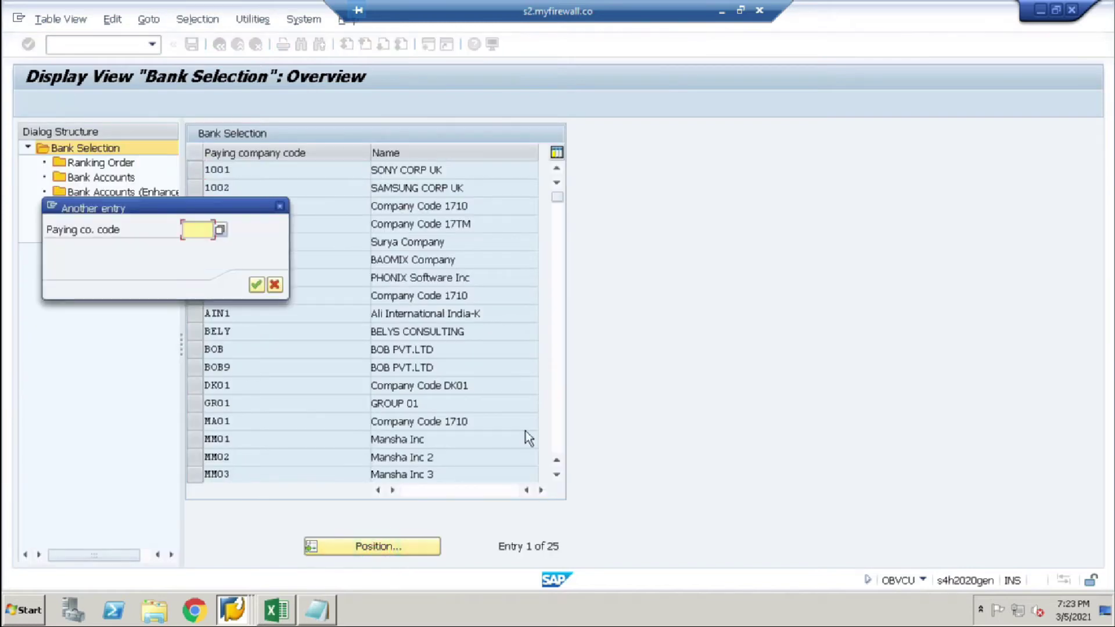
type("BOB9")
key("Return")
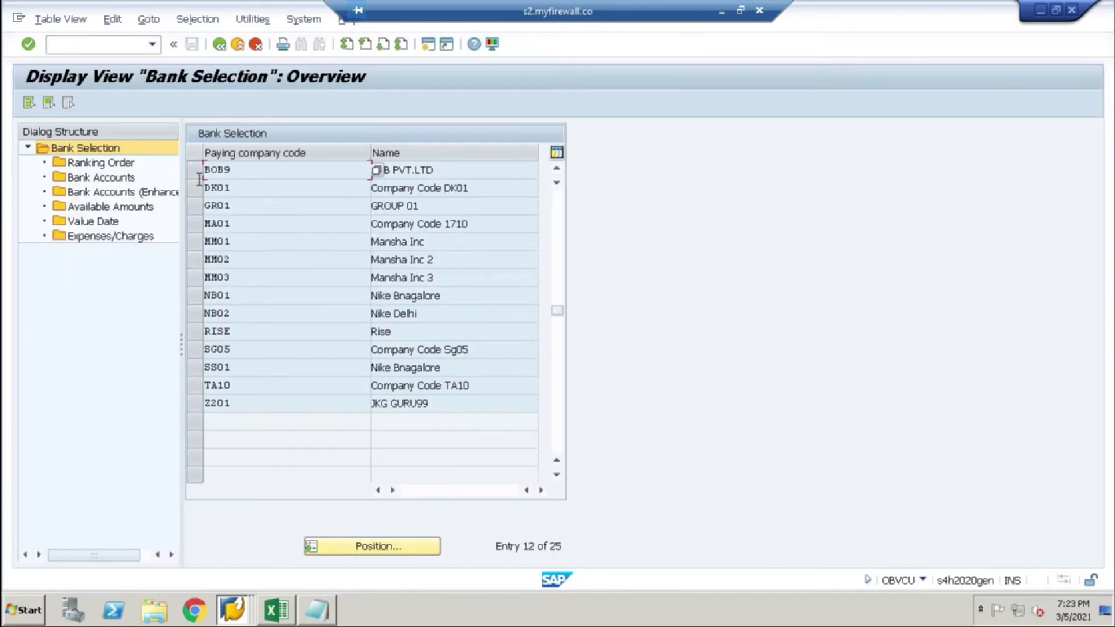
double_click(86, 162)
left_click(93, 102)
left_click(212, 209)
type("C")
key("Tab")
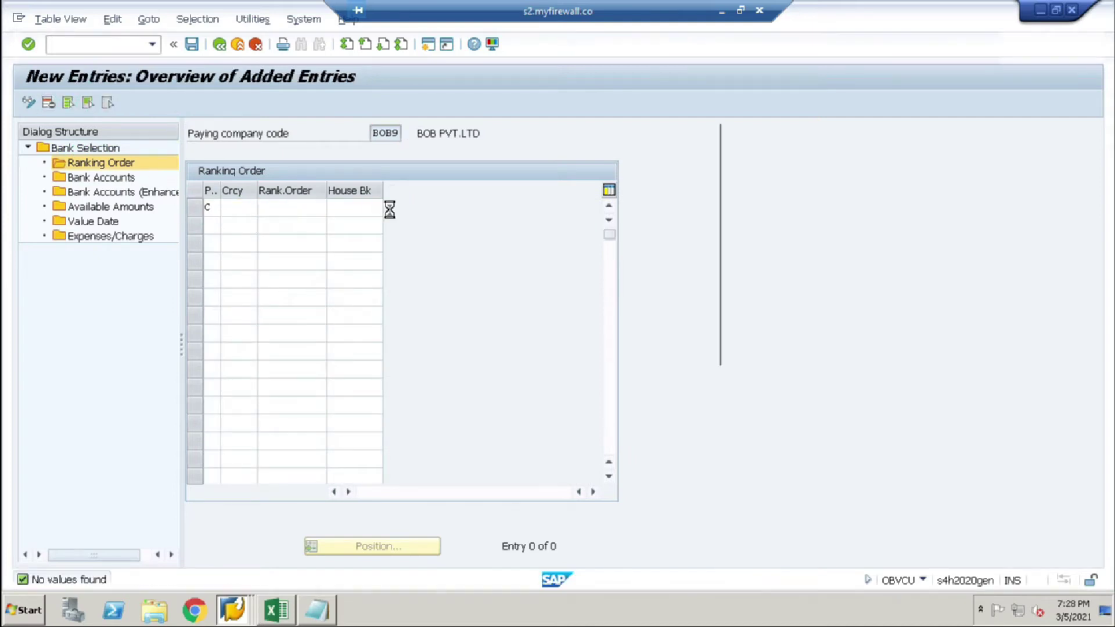
key("F4")
double_click(313, 123)
Step: Add a bank account entry: house bank SBI, method C, account ID SBI, subaccount 100012
double_click(96, 177)
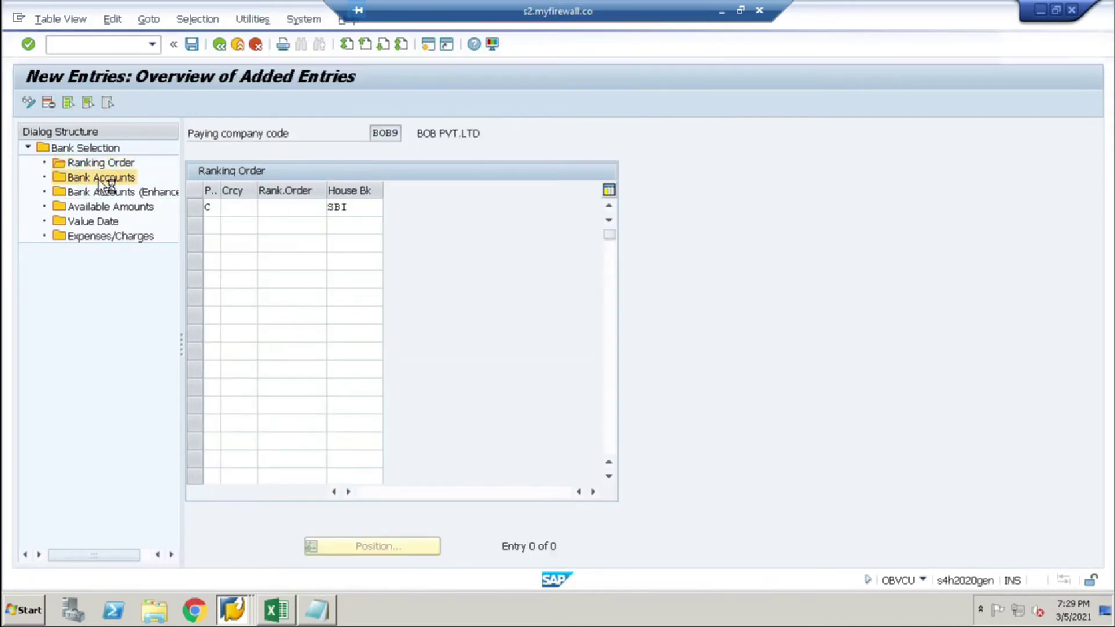
left_click(74, 105)
key("F4")
double_click(248, 128)
key("Tab")
left_click(268, 224)
key("Tab")
left_click(372, 208)
key("F4")
key("Return")
left_click(406, 207)
key("F4")
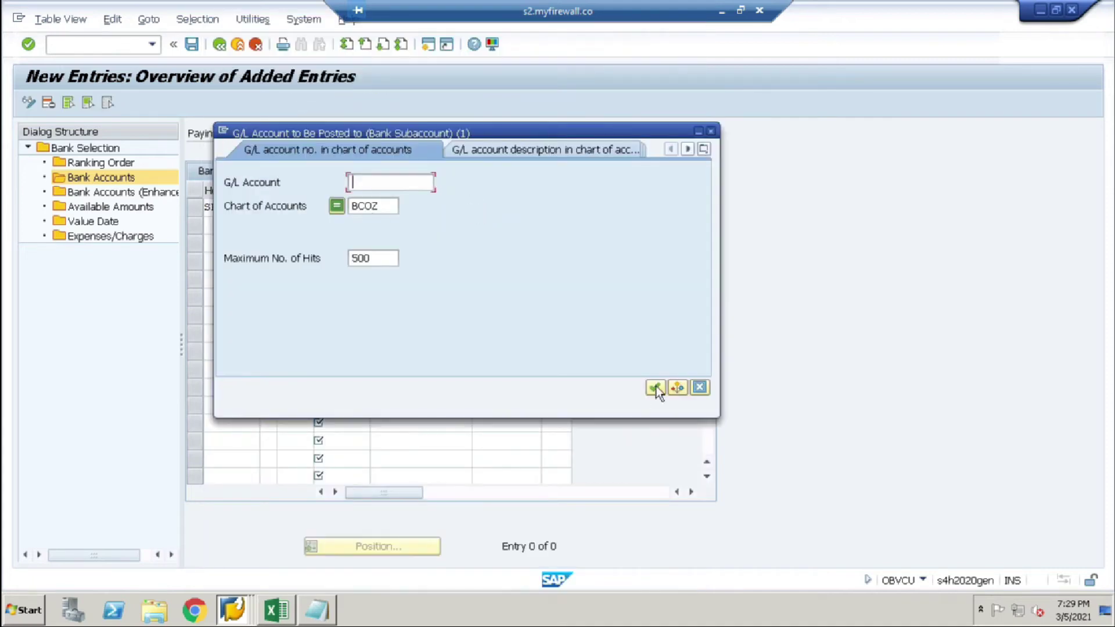
left_click(663, 390)
double_click(319, 181)
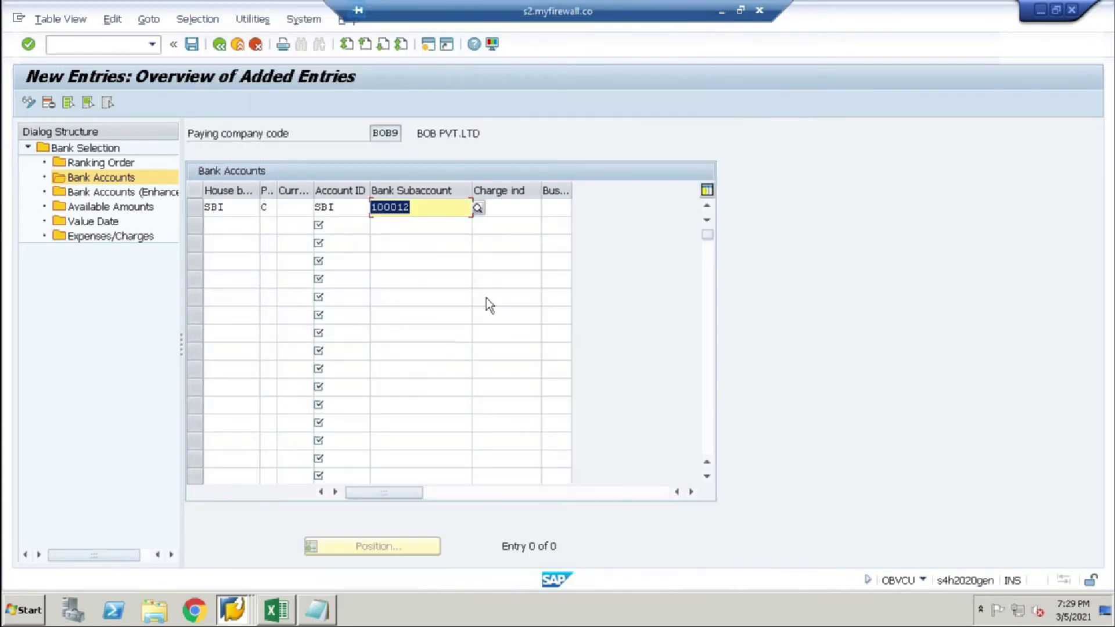
left_click(81, 208)
left_click(82, 103)
left_click(269, 207)
left_click(254, 124)
double_click(254, 124)
left_click(296, 207)
key("F4")
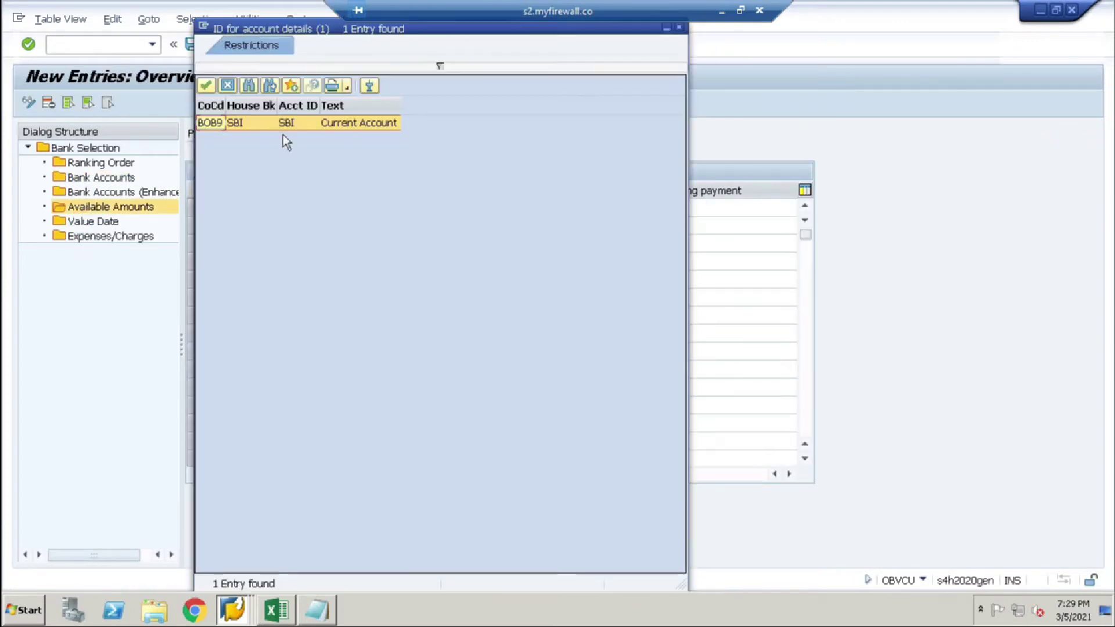
left_click(340, 204)
type("999")
left_click(387, 207)
type("inr")
left_click(469, 210)
left_click(442, 222)
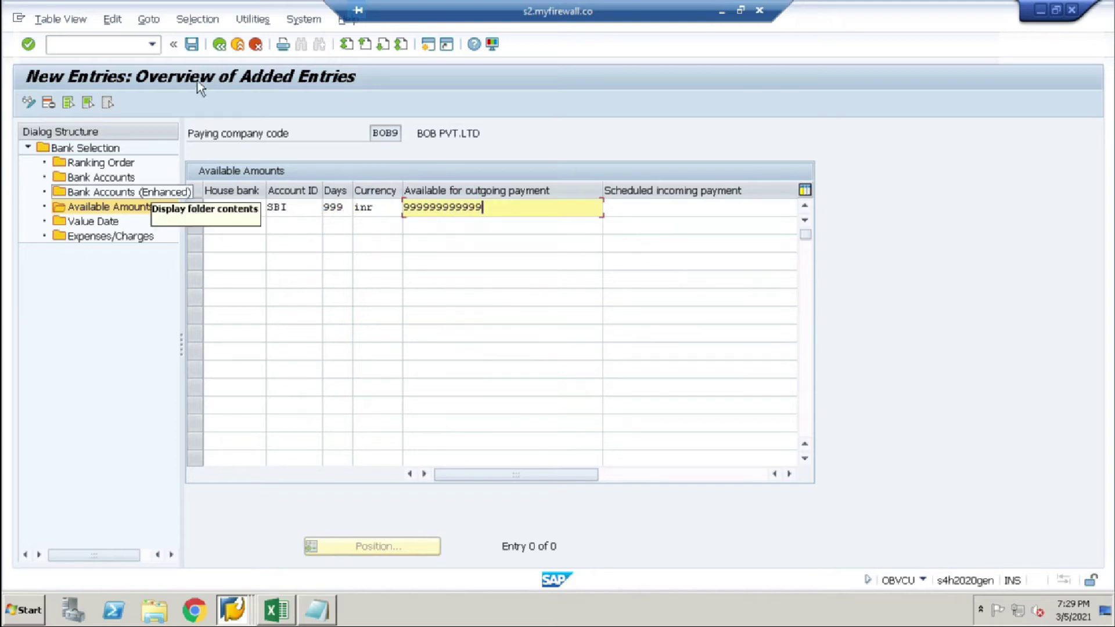
left_click(191, 44)
left_click(302, 285)
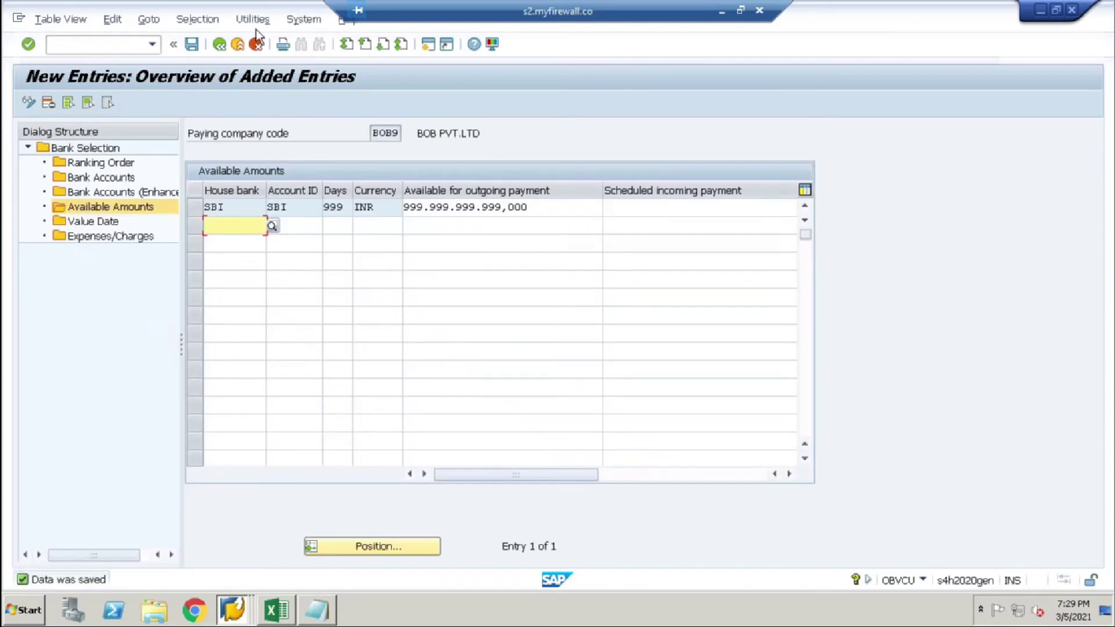
left_click(105, 44)
Step: Start an FB60 vendor invoice for vendor 20200 dated 05.03.2021
type("/NFB6")
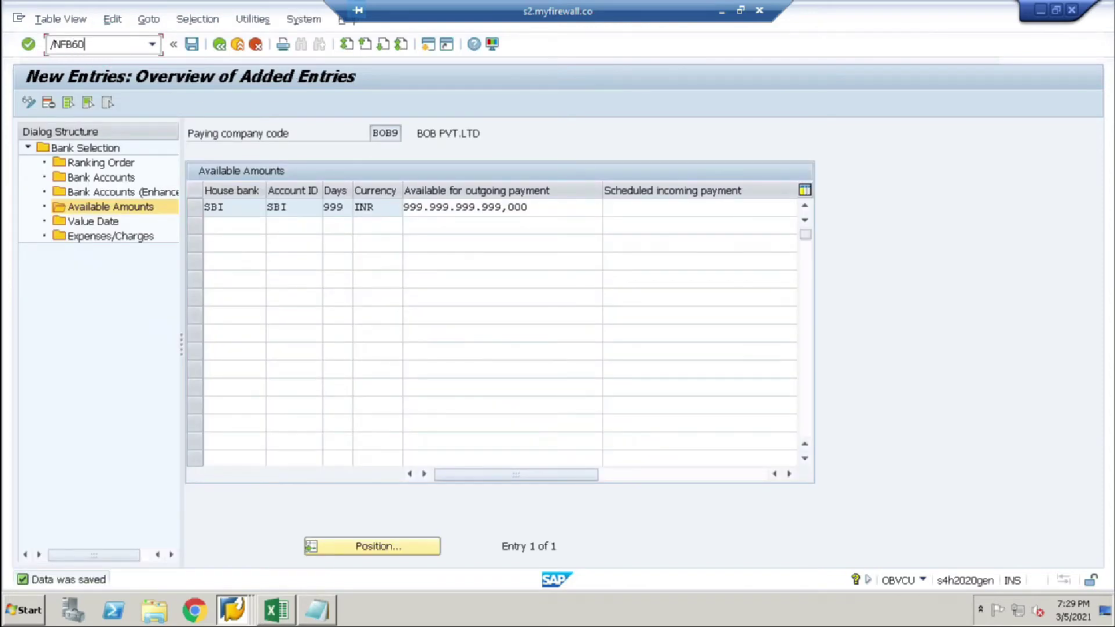
type("0")
key("Return")
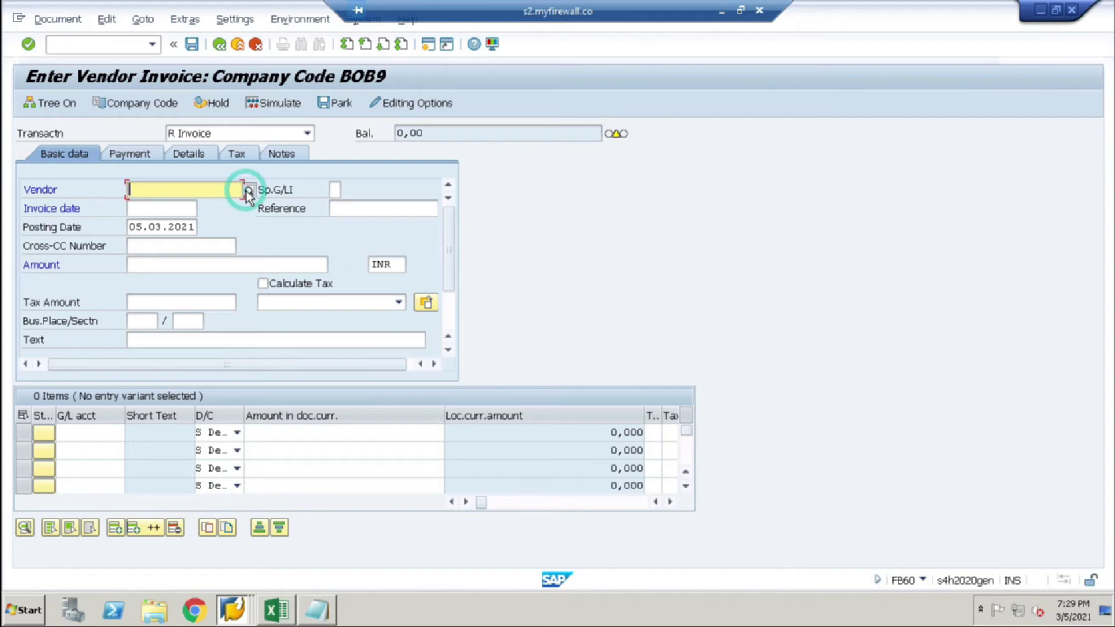
left_click(248, 190)
key("Return")
double_click(169, 105)
left_click(151, 209)
left_click(152, 223)
Step: Enter the item line: G/L 400000, amount 112233, company code BOB9, cost centre 1199
left_click(81, 433)
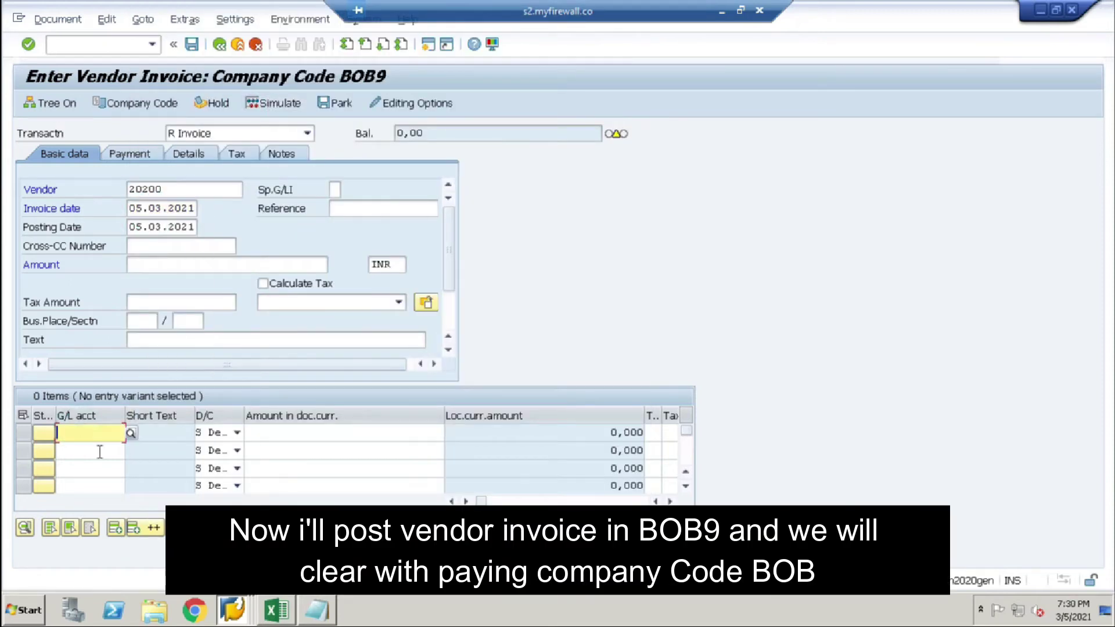
left_click(90, 250)
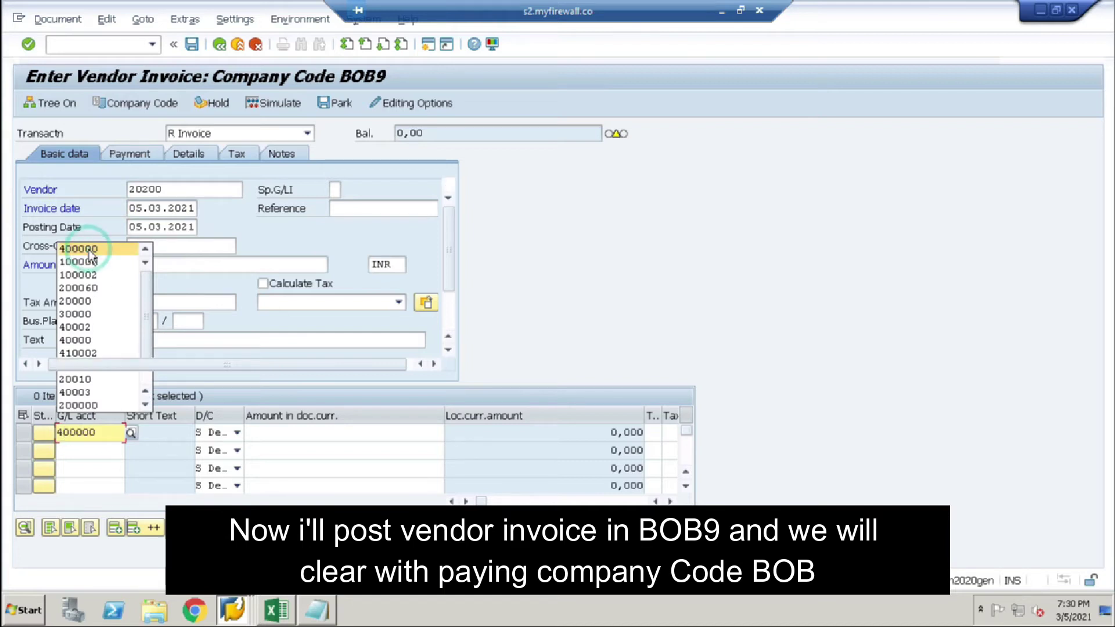
left_click(92, 248)
left_click(373, 433)
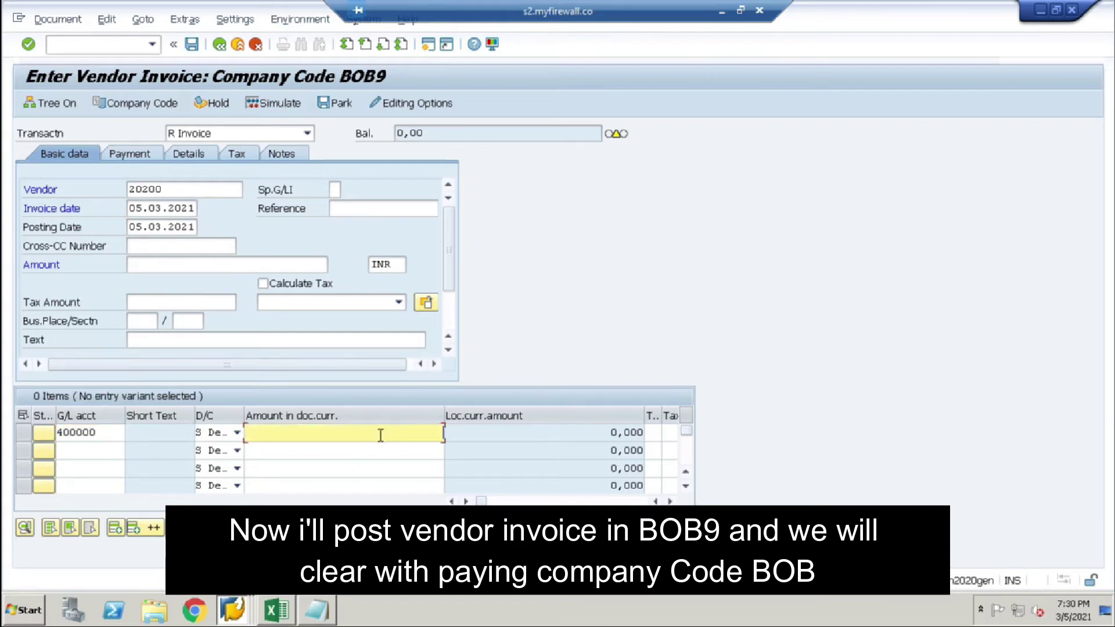
type("112233")
key("Tab")
key("Tab")
key("Tab")
key("Tab")
key("Tab")
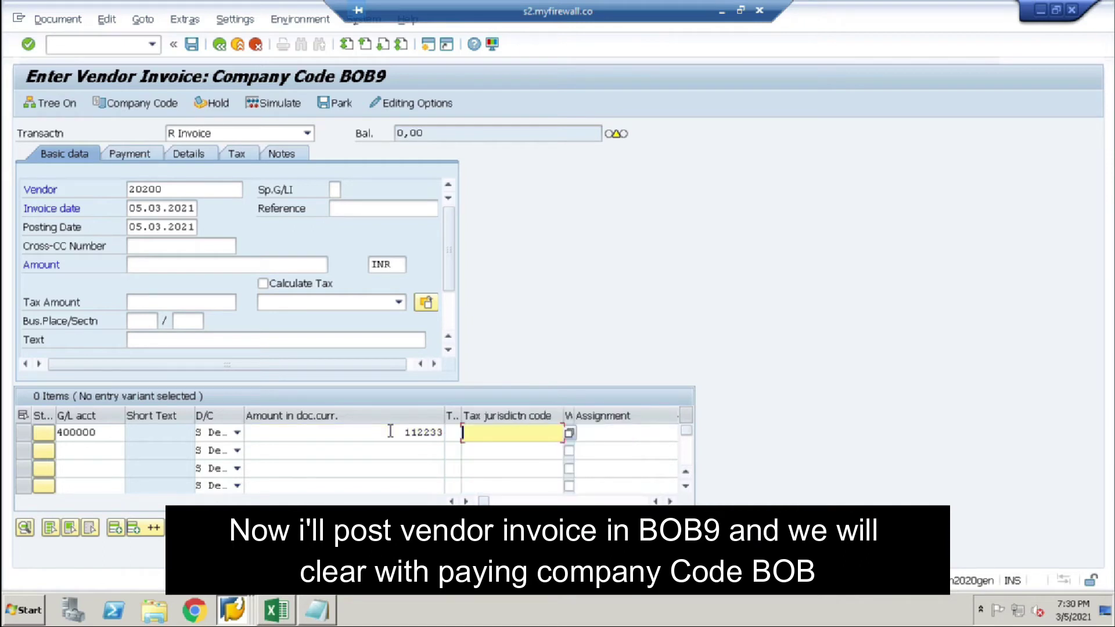
key("Tab")
key("Tab")
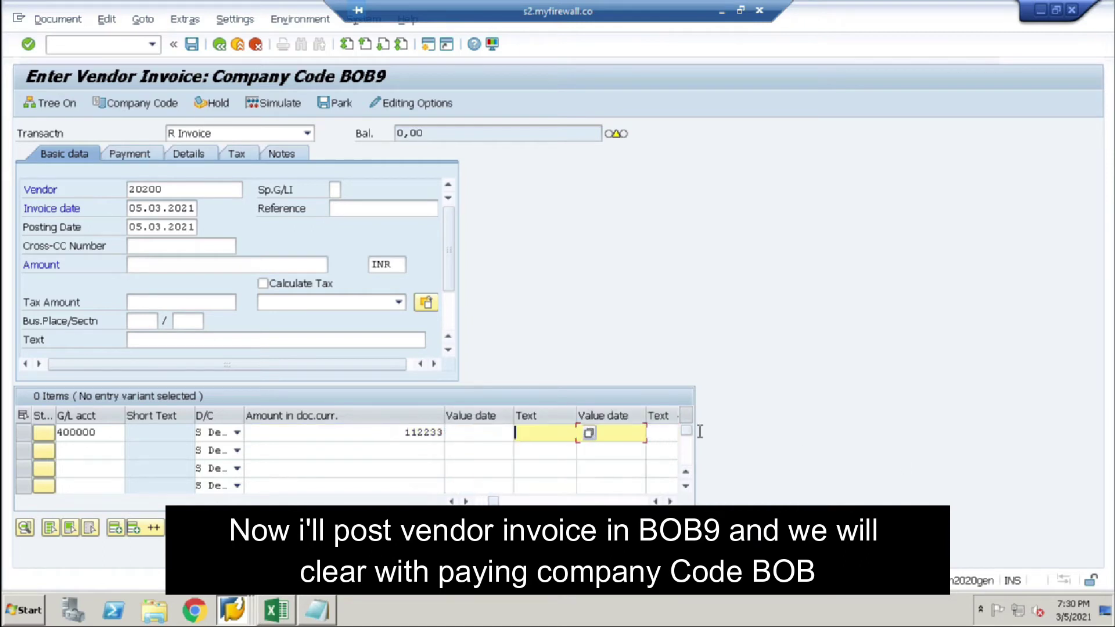
key("Tab")
key("Tab")
double_click(628, 433)
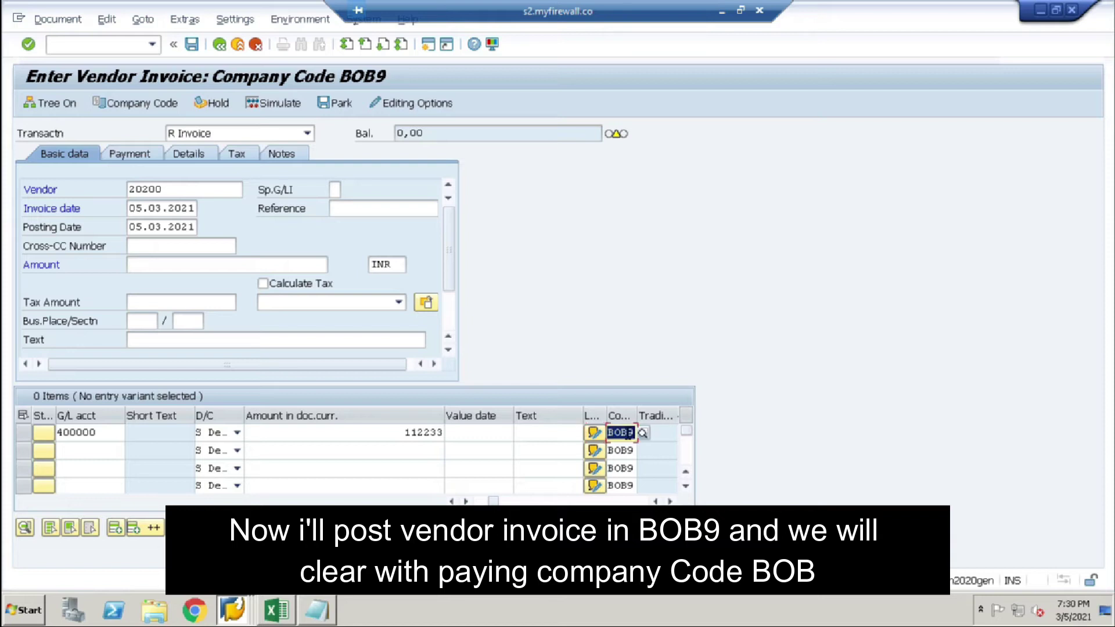
key("Tab")
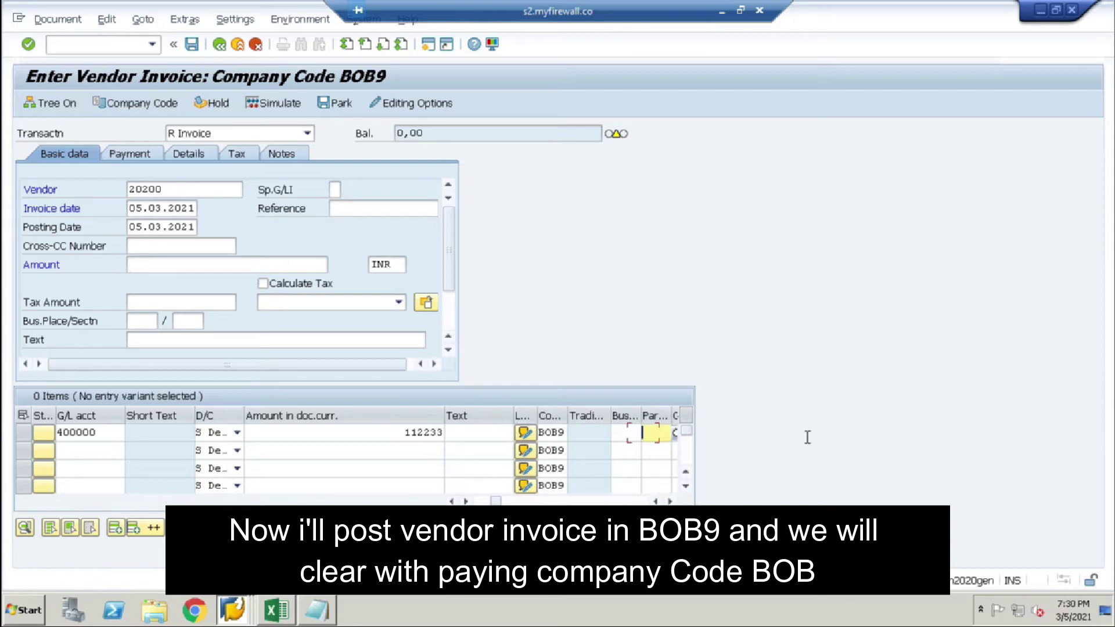
key("Tab")
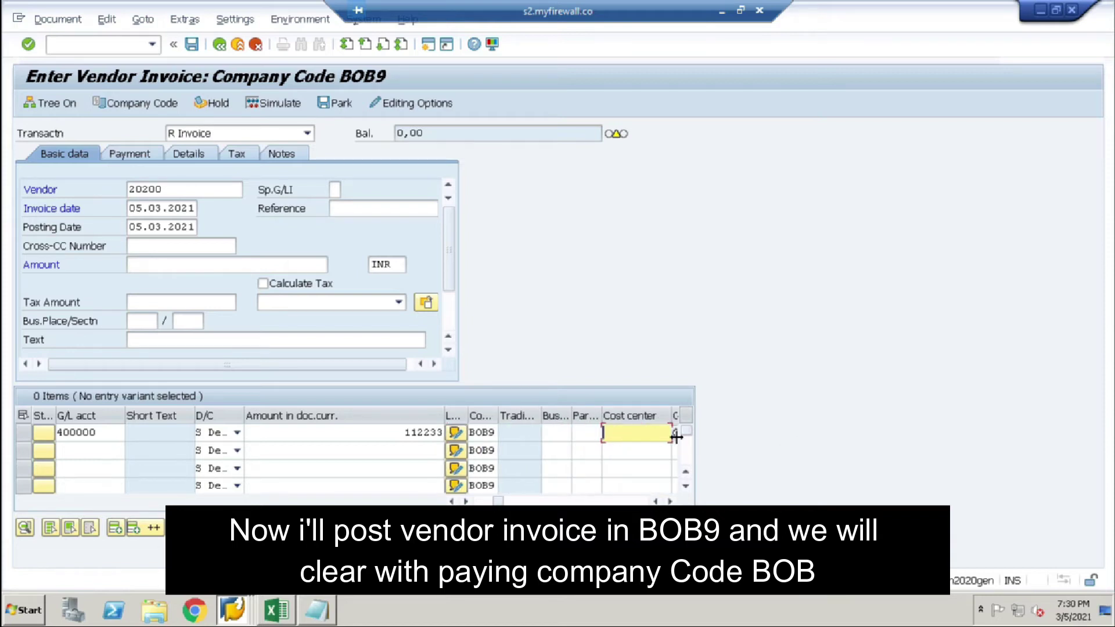
left_click(675, 433)
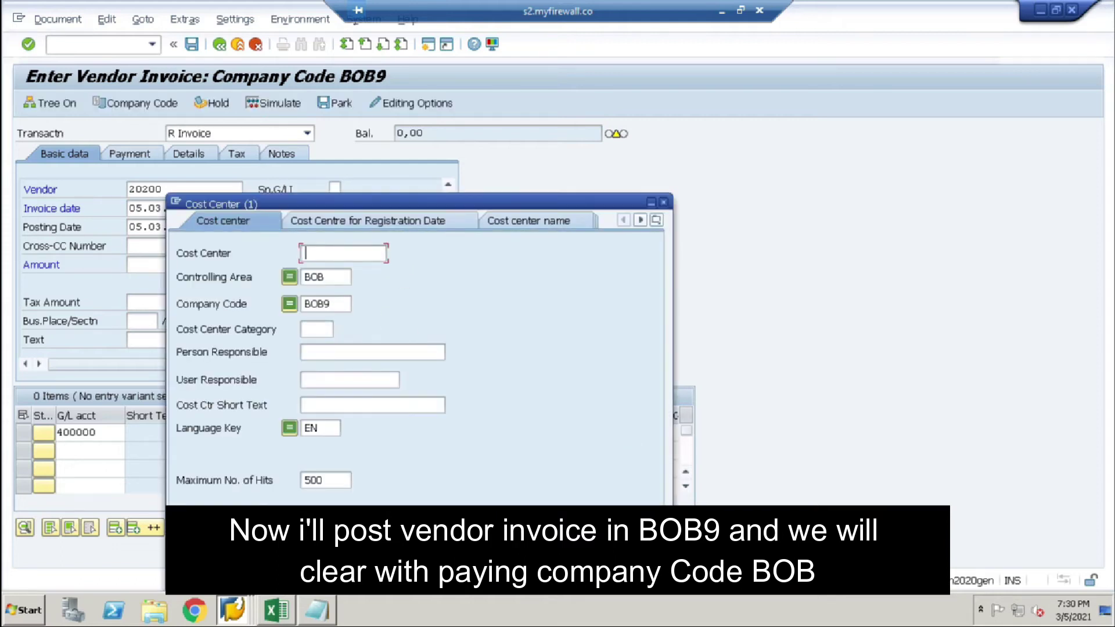
key("Return")
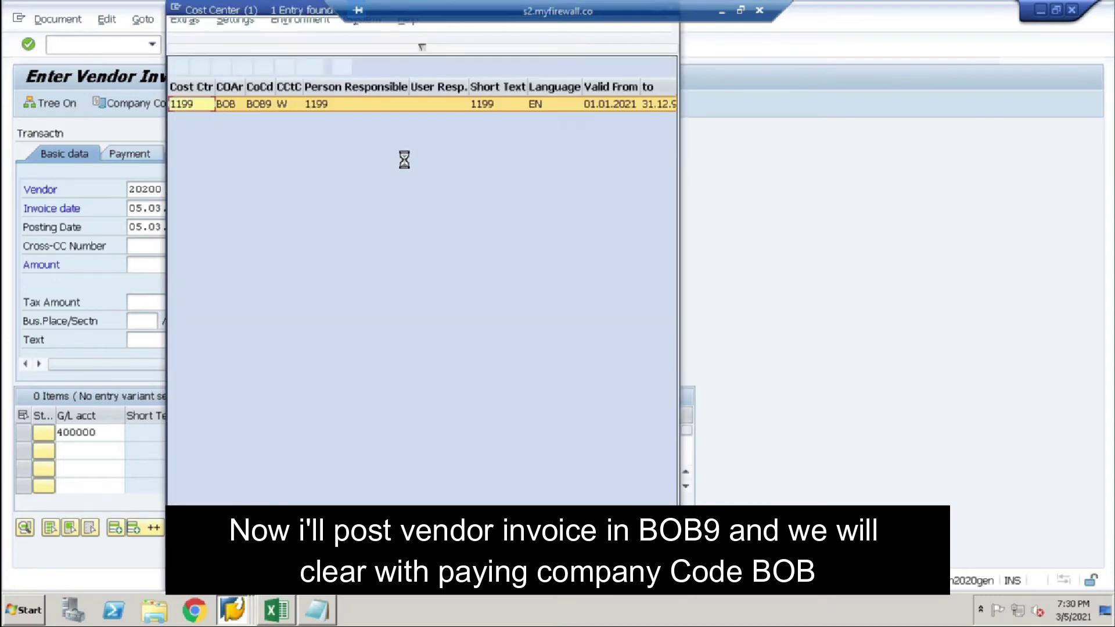
left_click(283, 104)
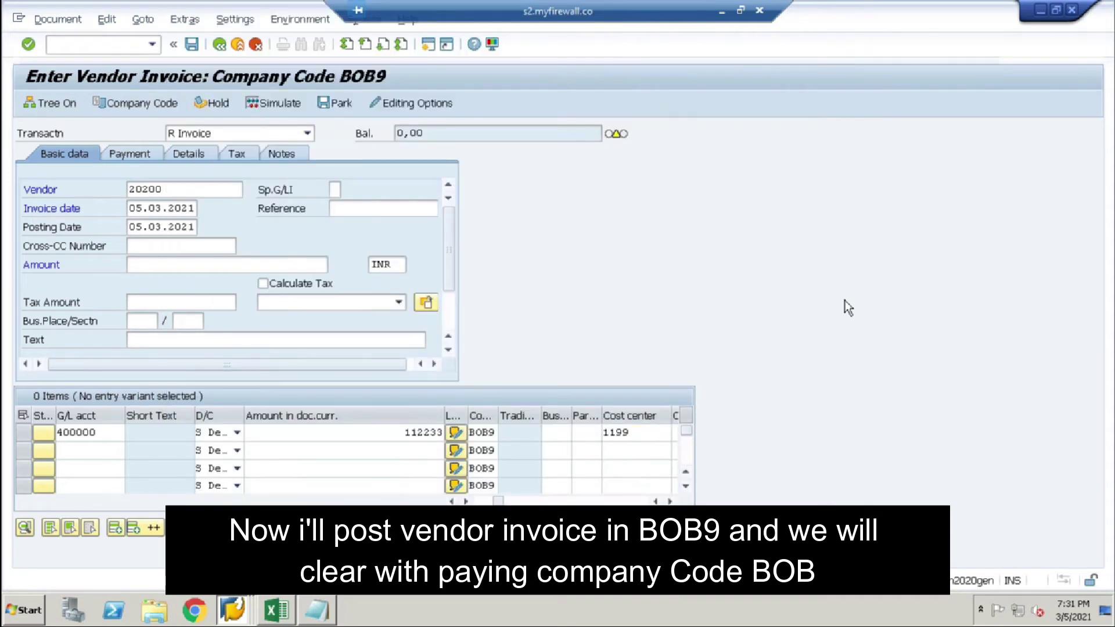
key("Return")
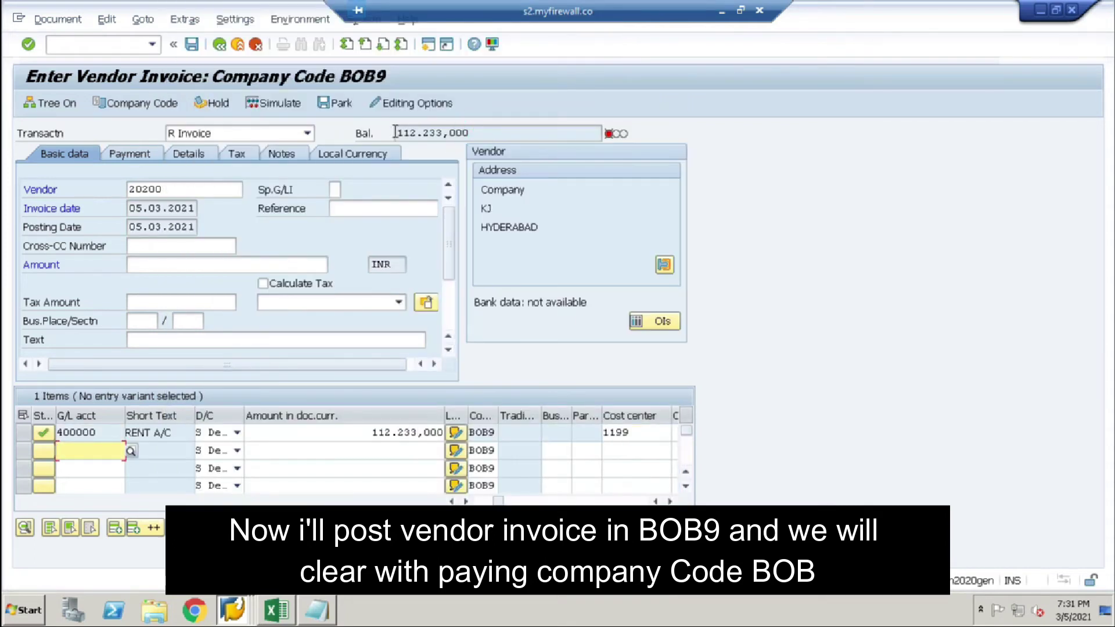
Step: Set the invoice amount to the 112.233,000 balance, simulate and post the invoice
double_click(395, 133)
key("ctrl+c")
left_click(141, 266)
key("ctrl+v")
key("ctrl+v")
type("\\\\\\\\\\")
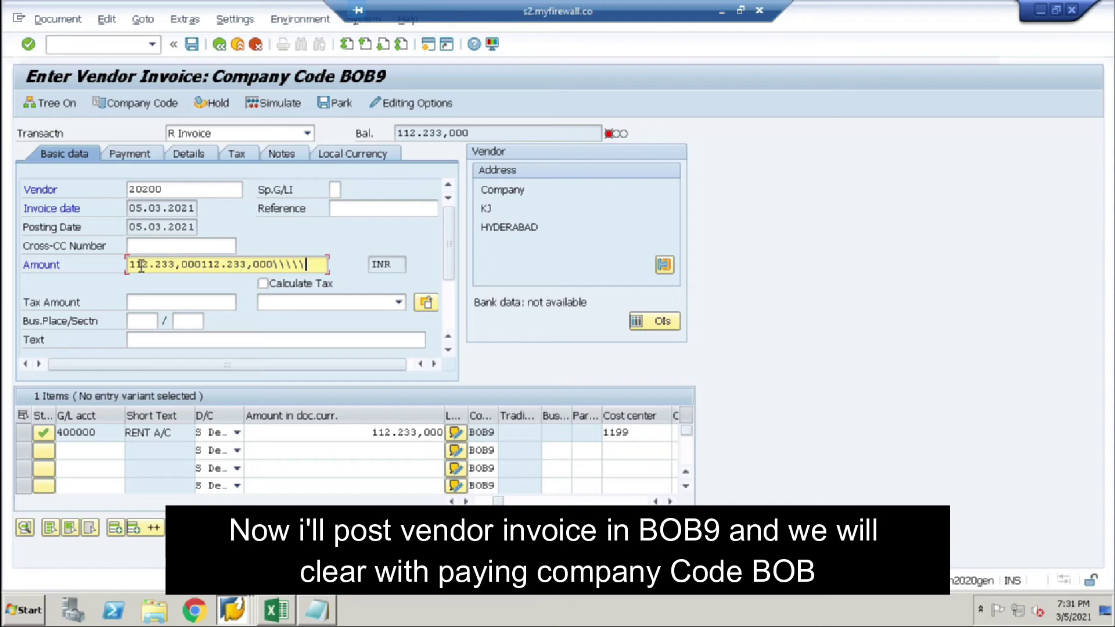
key("BackSpace")
key("BackSpace")
key("BackSpace")
key("BackSpace")
key("BackSpace")
key("BackSpace")
key("BackSpace")
key("BackSpace")
key("BackSpace")
key("BackSpace")
key("BackSpace")
key("BackSpace")
key("BackSpace")
key("BackSpace")
key("BackSpace")
key("BackSpace")
key("BackSpace")
key("BackSpace")
key("BackSpace")
key("BackSpace")
key("BackSpace")
key("BackSpace")
key("BackSpace")
key("BackSpace")
key("BackSpace")
key("BackSpace")
key("BackSpace")
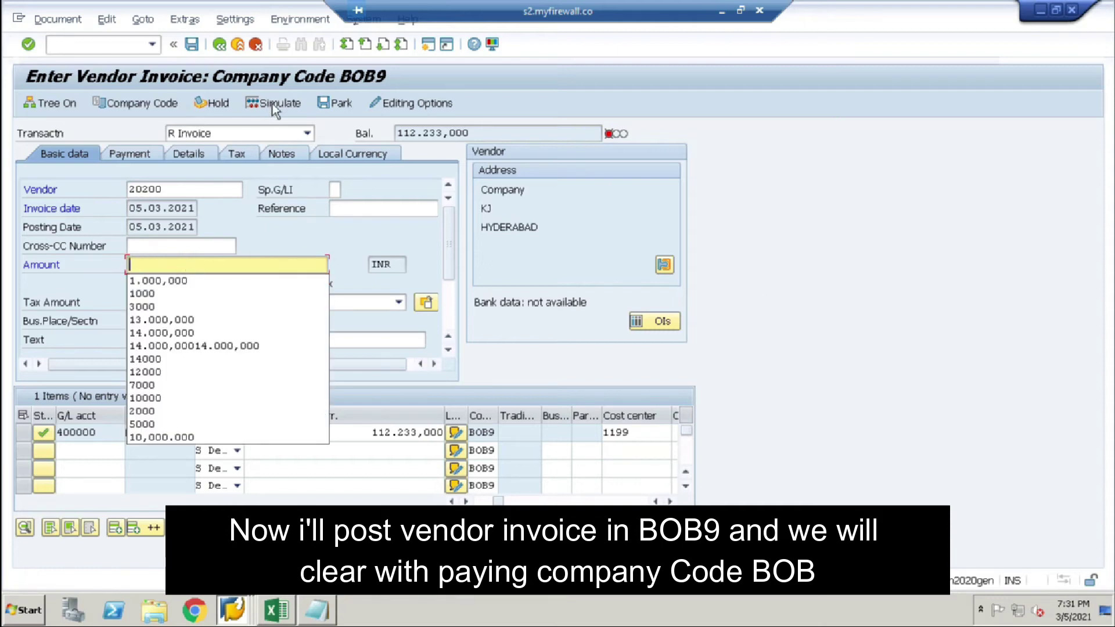
key("ctrl+v")
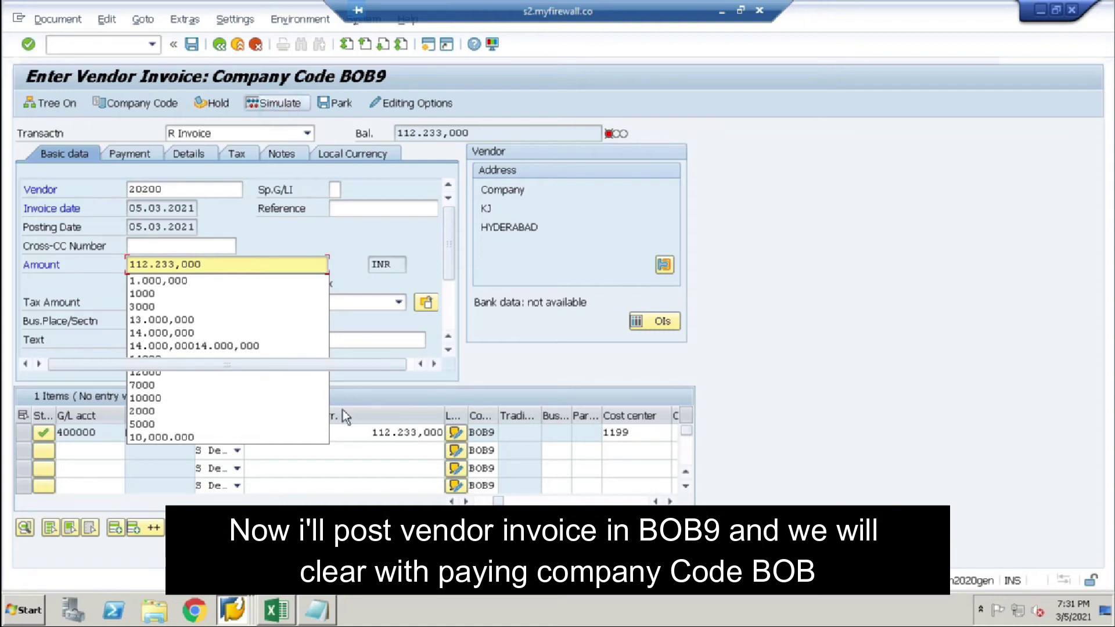
left_click(281, 105)
left_click(191, 44)
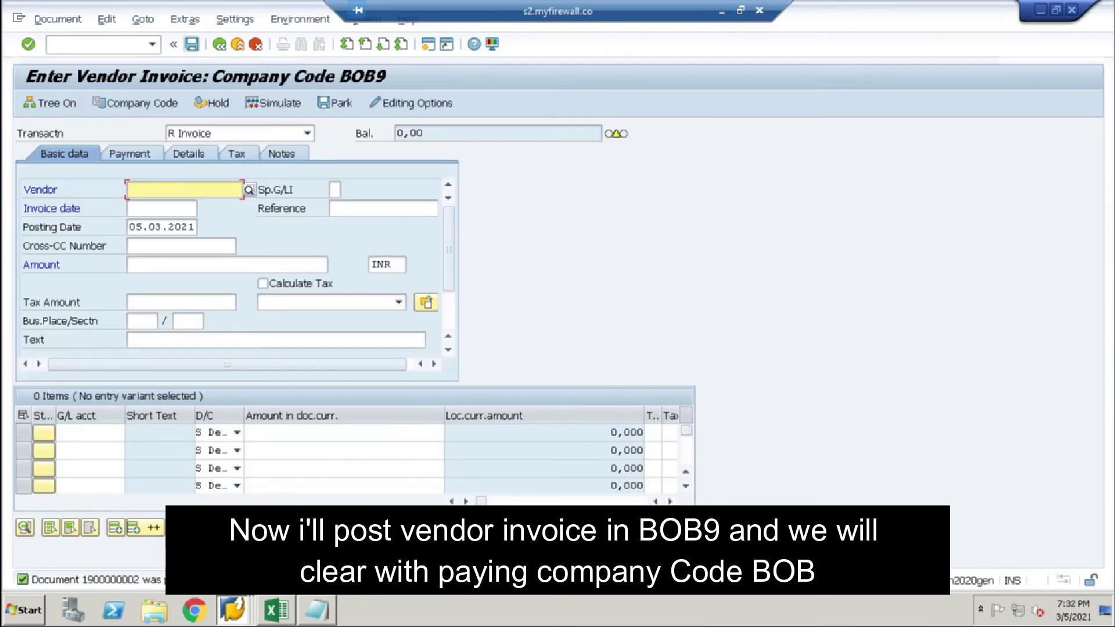
left_click(80, 48)
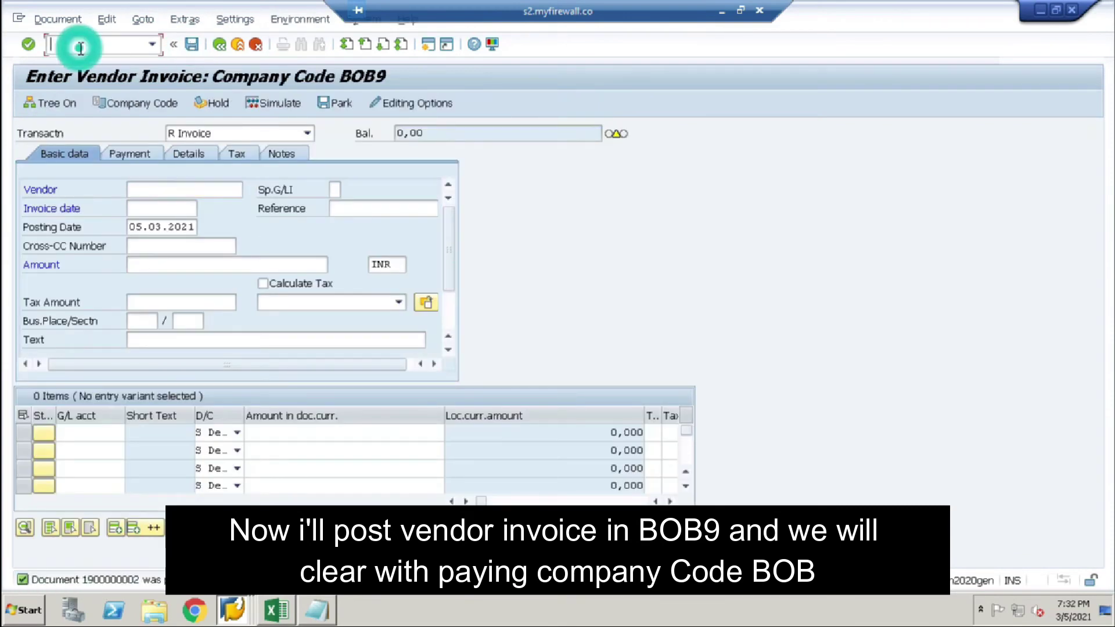
Step: Open F110 run dated 05.03.2021 with identification XLRS and go to its parameters
type("/NF110")
key("Return")
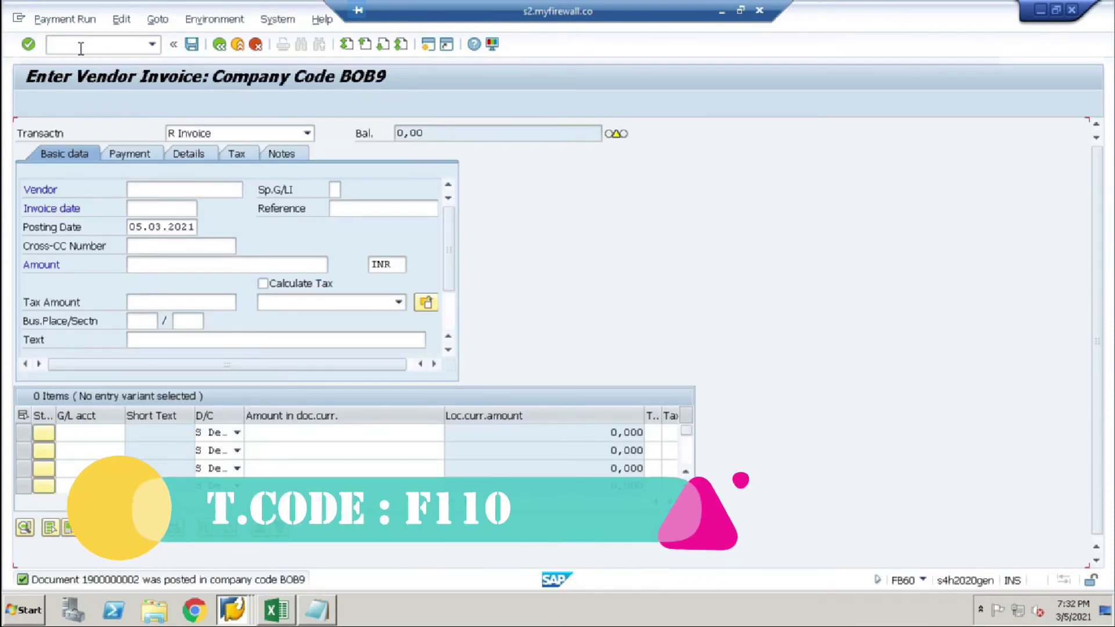
type("05032021")
key("Tab")
type("XLRS")
key("Return")
left_click(120, 210)
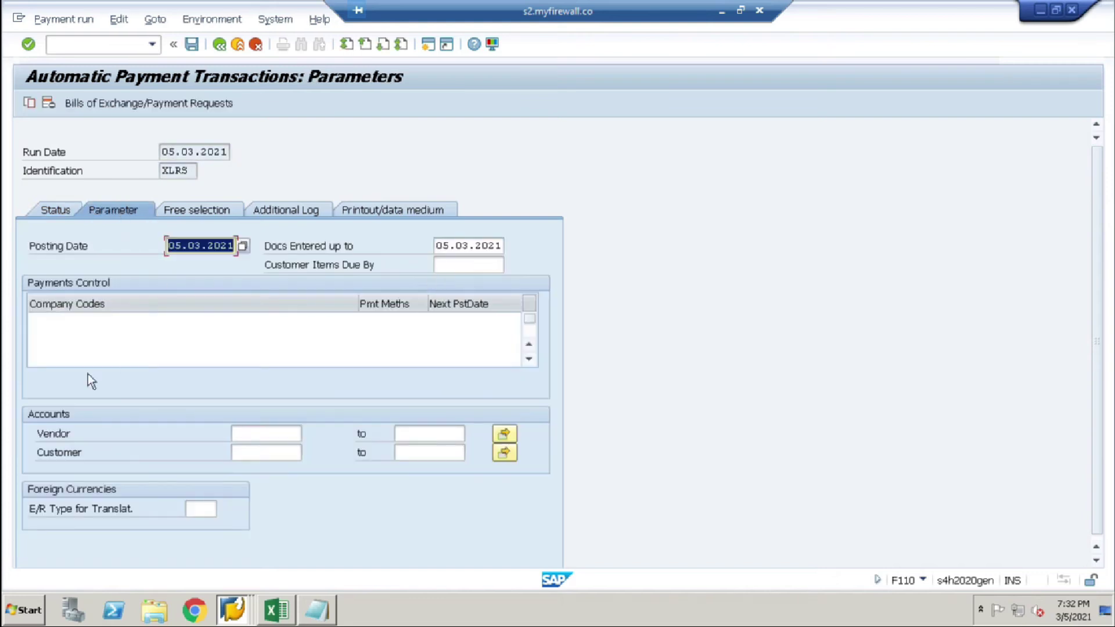
Step: Enter paying company code BOB9, payment method C and next posting date 06.03.2021
left_click(44, 320)
type("B009")
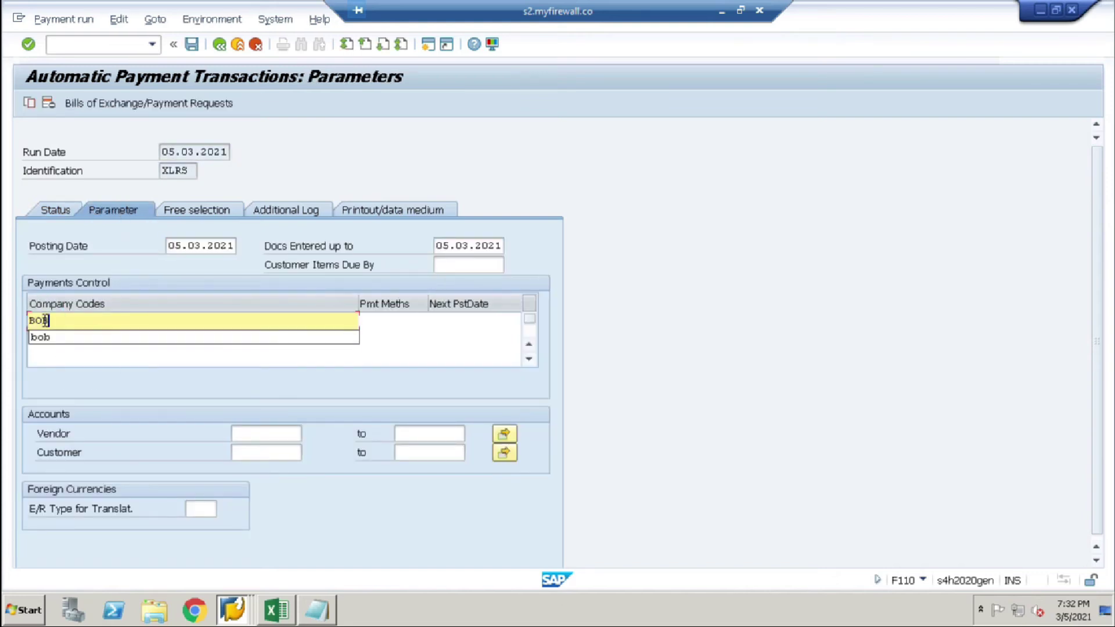
key("Tab")
type("C")
key("Tab")
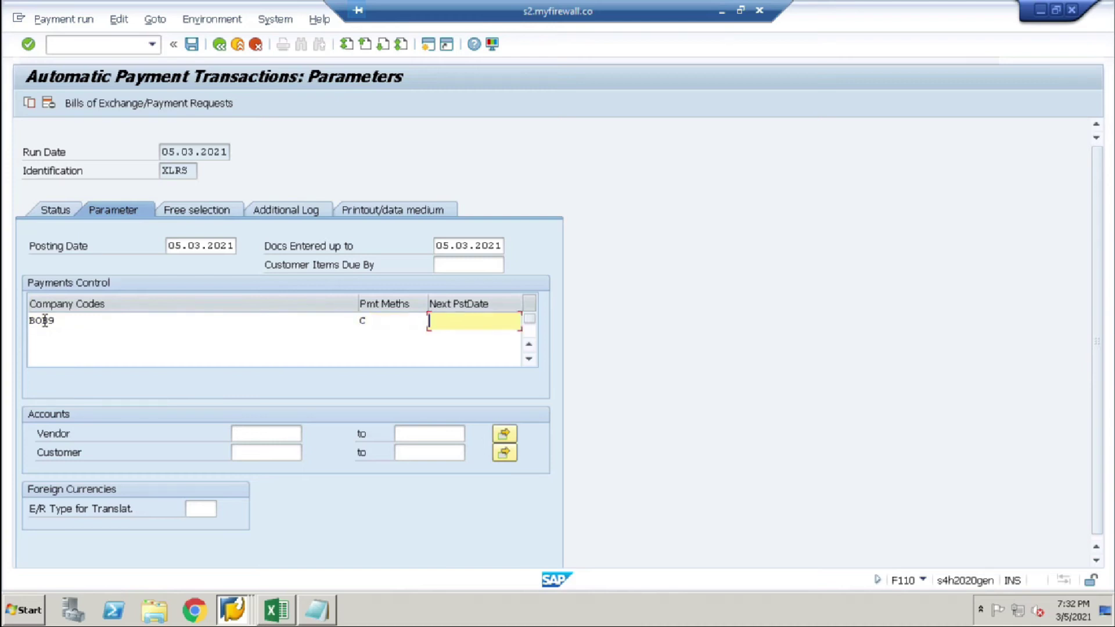
key("Down")
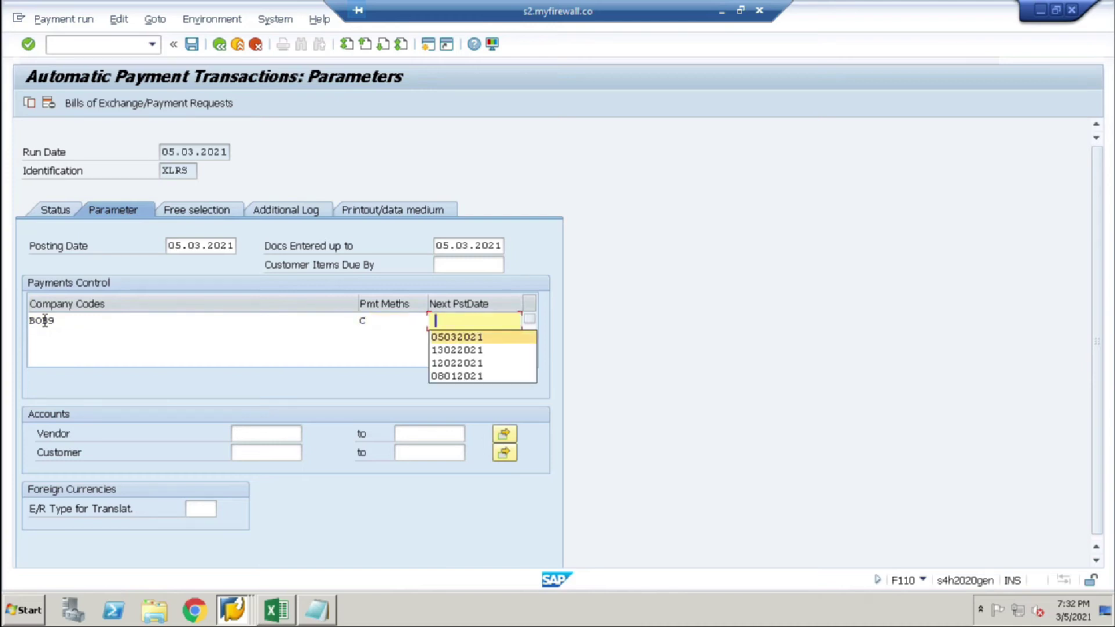
type("06032021")
key("Tab")
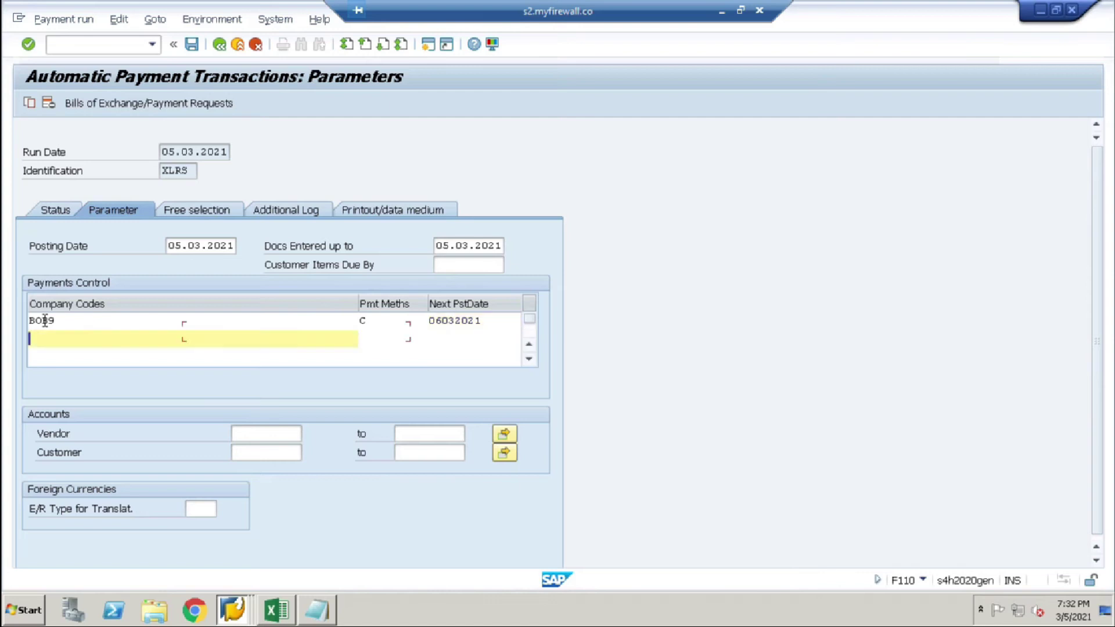
Step: Restrict the run to vendor 20200, found by searching company code BOB9
left_click(289, 435)
left_click(308, 434)
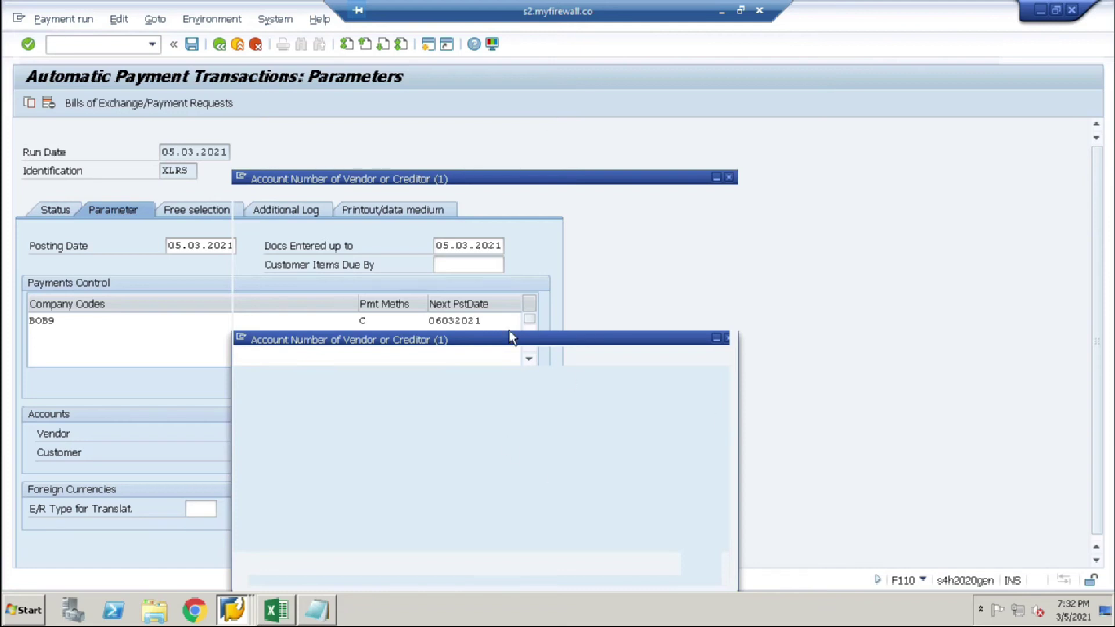
left_click(677, 563)
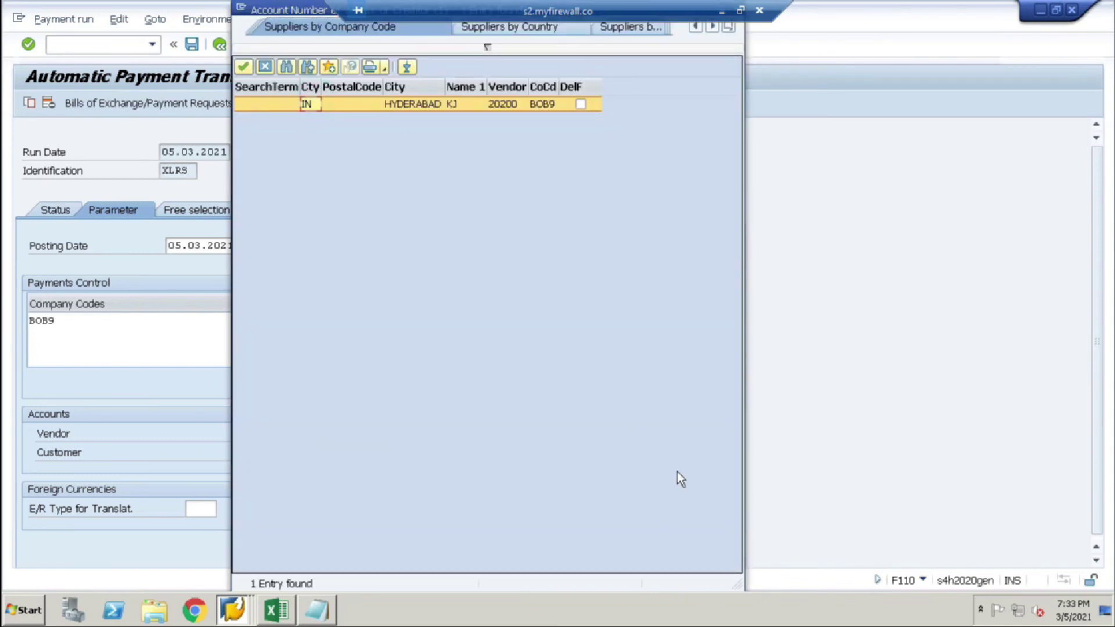
key("Return")
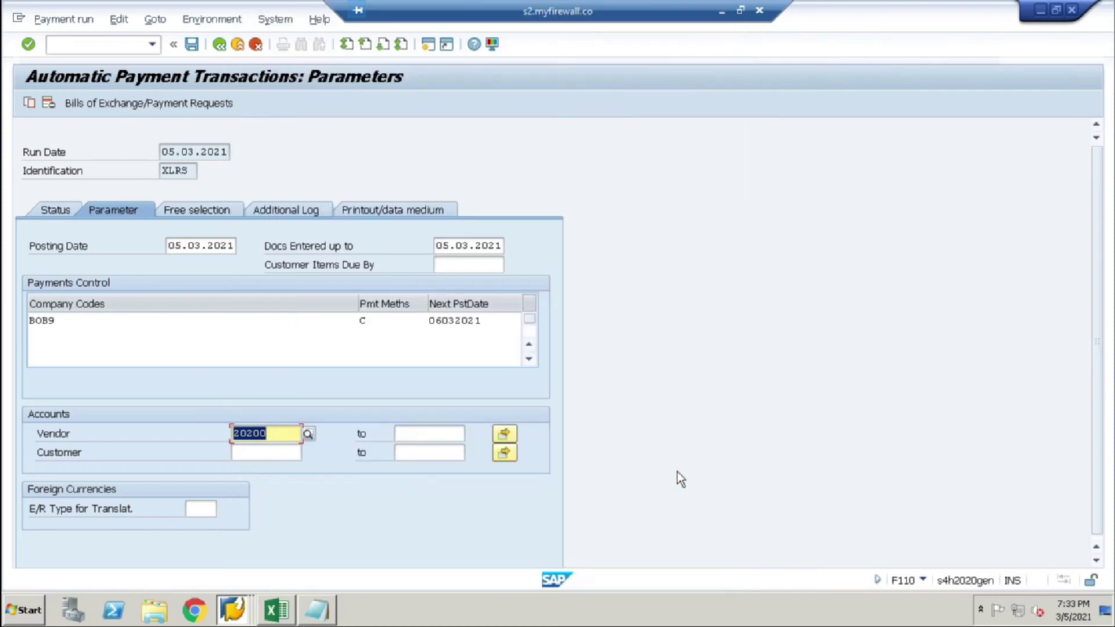
Step: Log due dates, payment method selection and line items for vendor 20200, then save
left_click(289, 210)
left_click(58, 283)
left_click(58, 302)
left_click(46, 340)
left_click(61, 414)
key("ctrl+v")
left_click(192, 44)
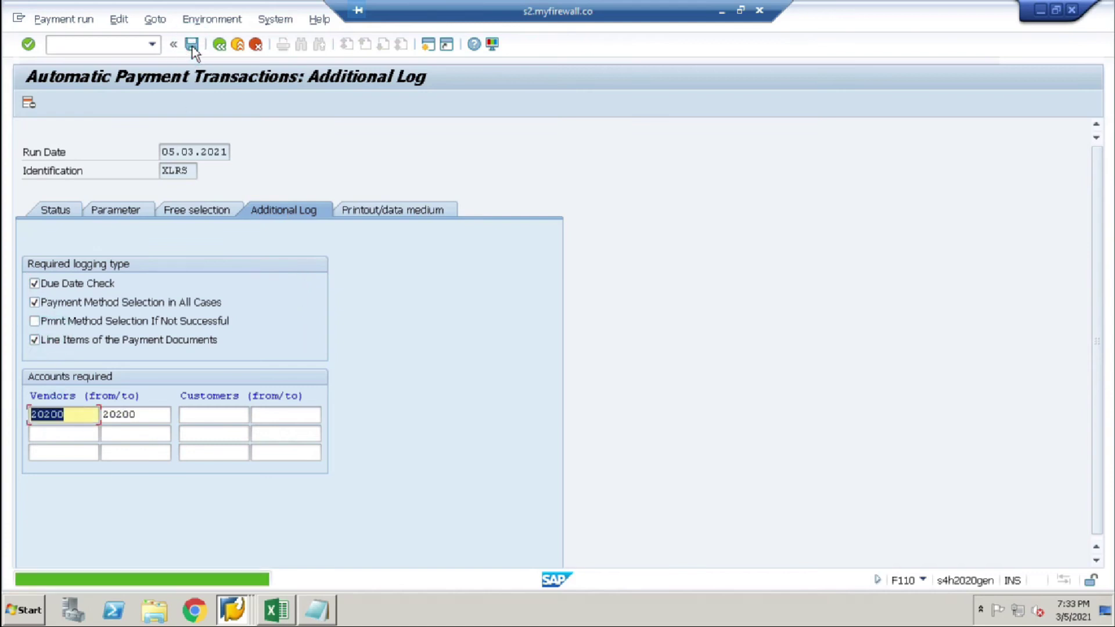
Step: Schedule the payment proposal to start immediately and refresh its status
left_click(51, 211)
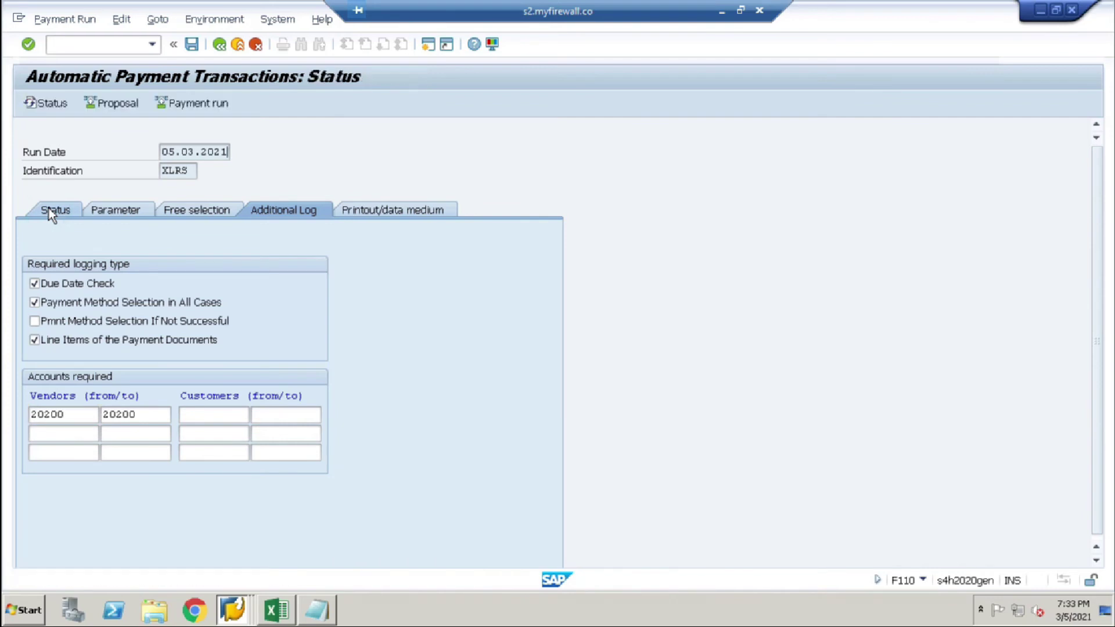
left_click(120, 103)
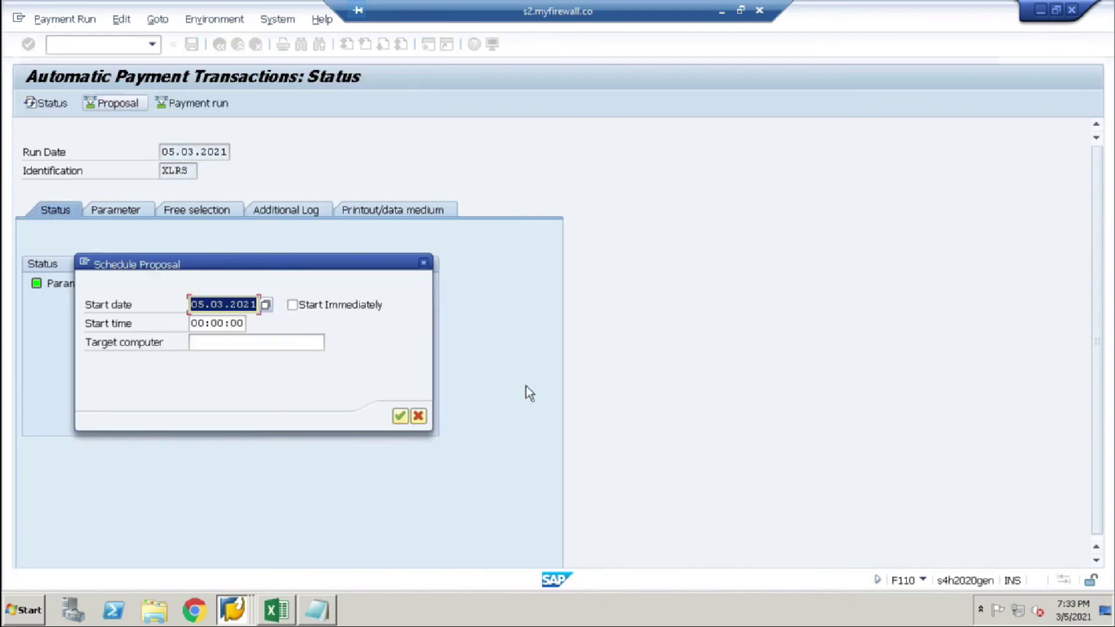
left_click(293, 305)
left_click(400, 415)
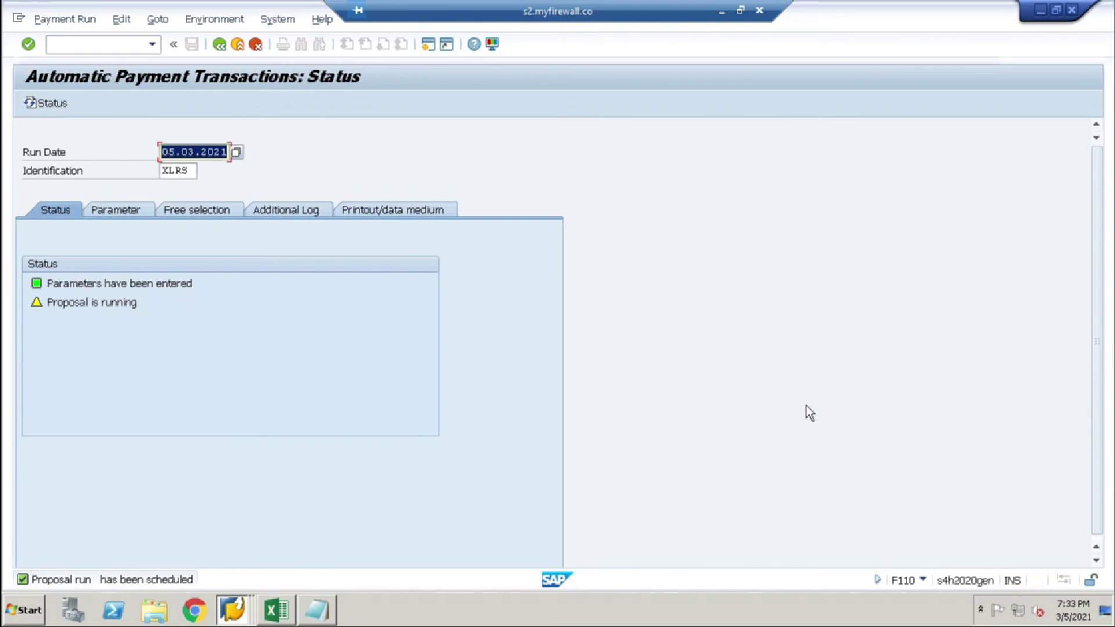
key("Return")
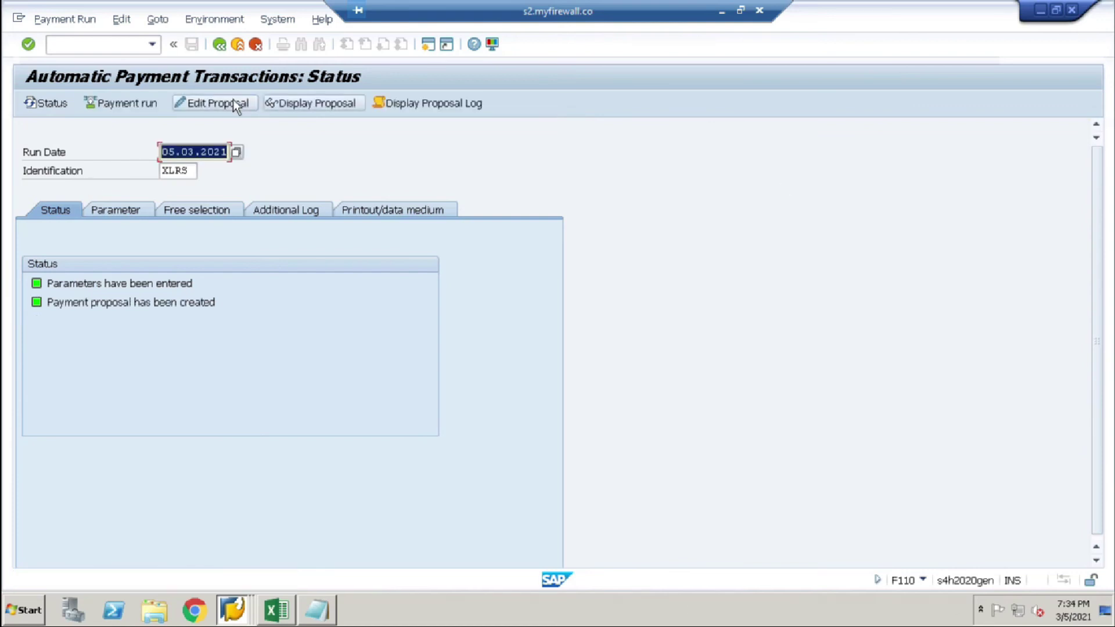
left_click(219, 103)
key("Return")
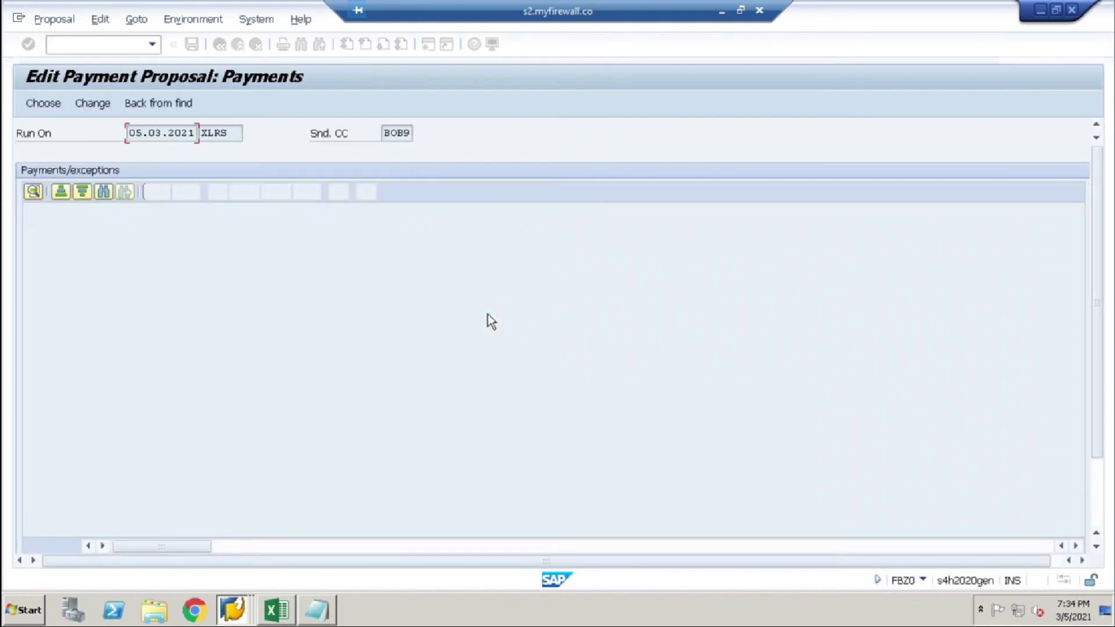
left_click(273, 228)
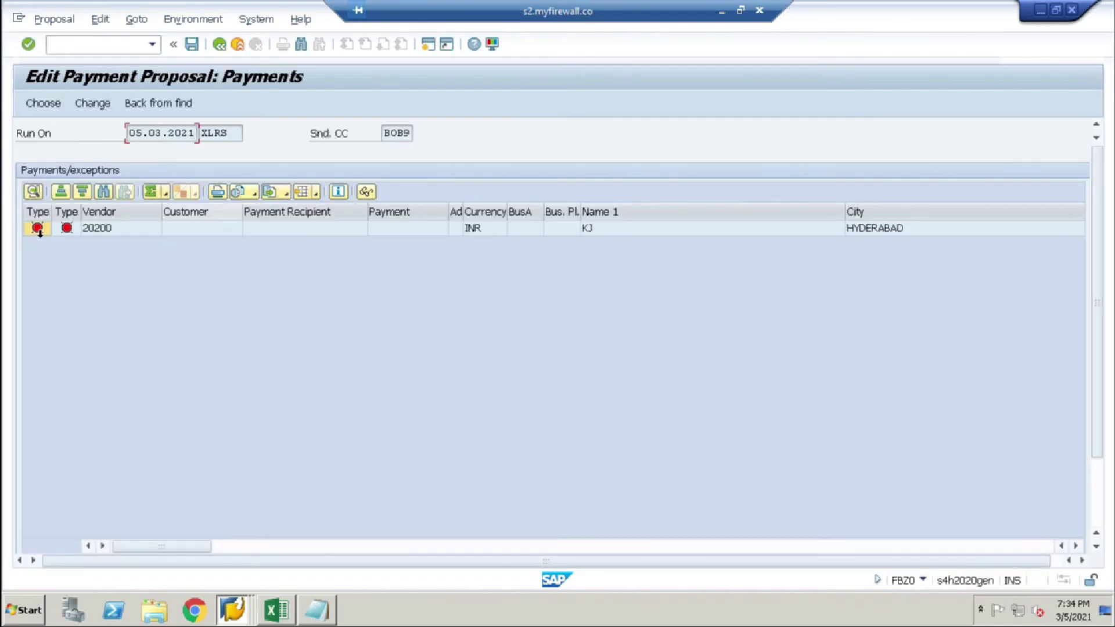
double_click(102, 229)
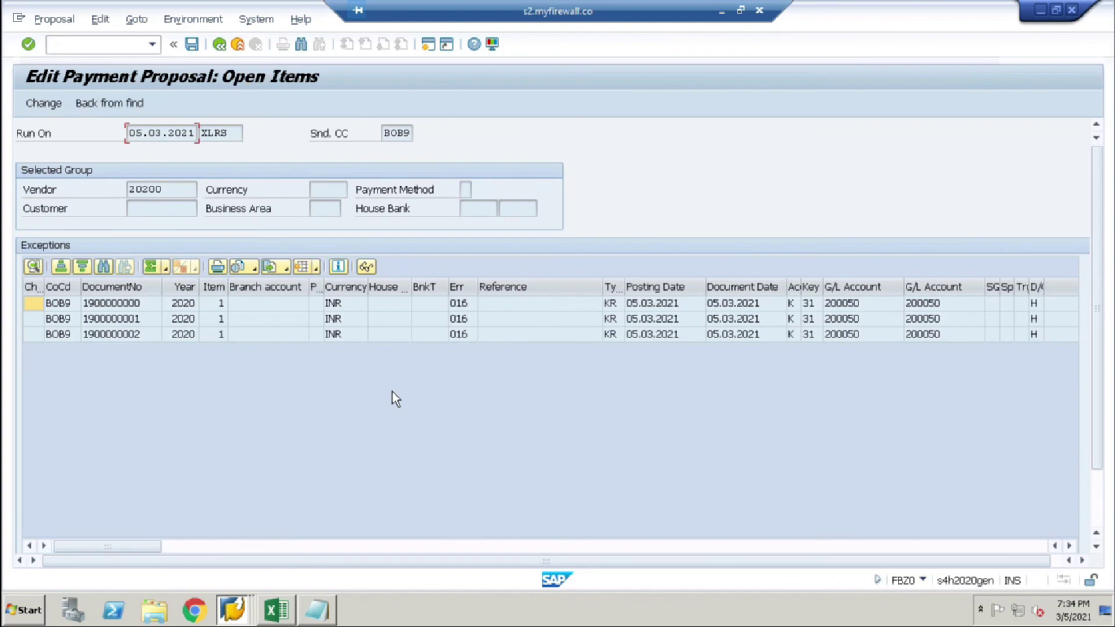
double_click(107, 337)
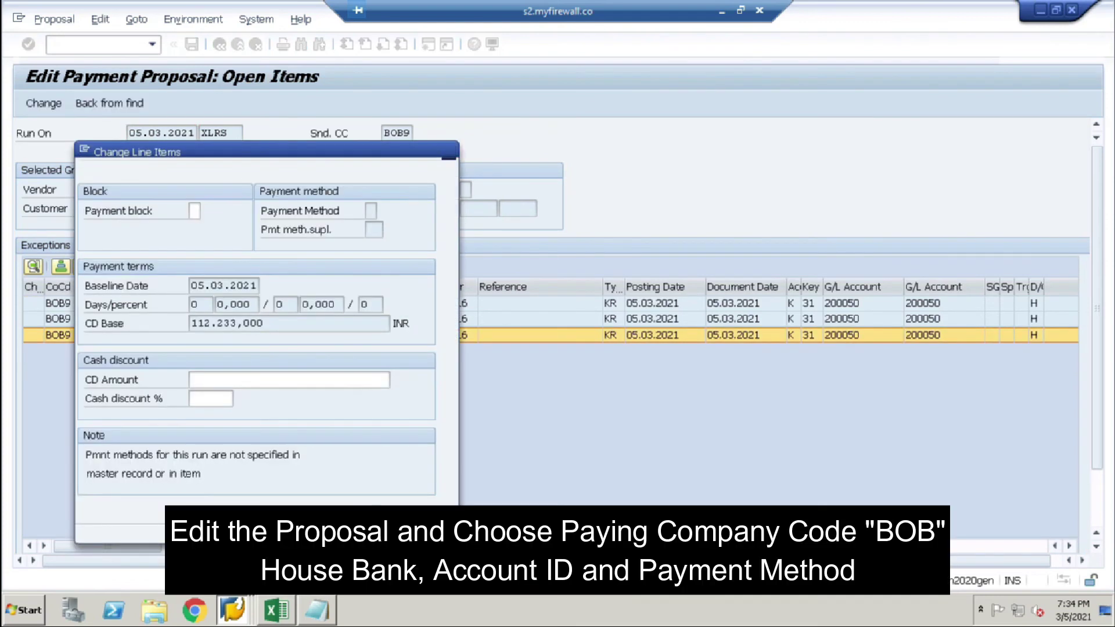
key("Return")
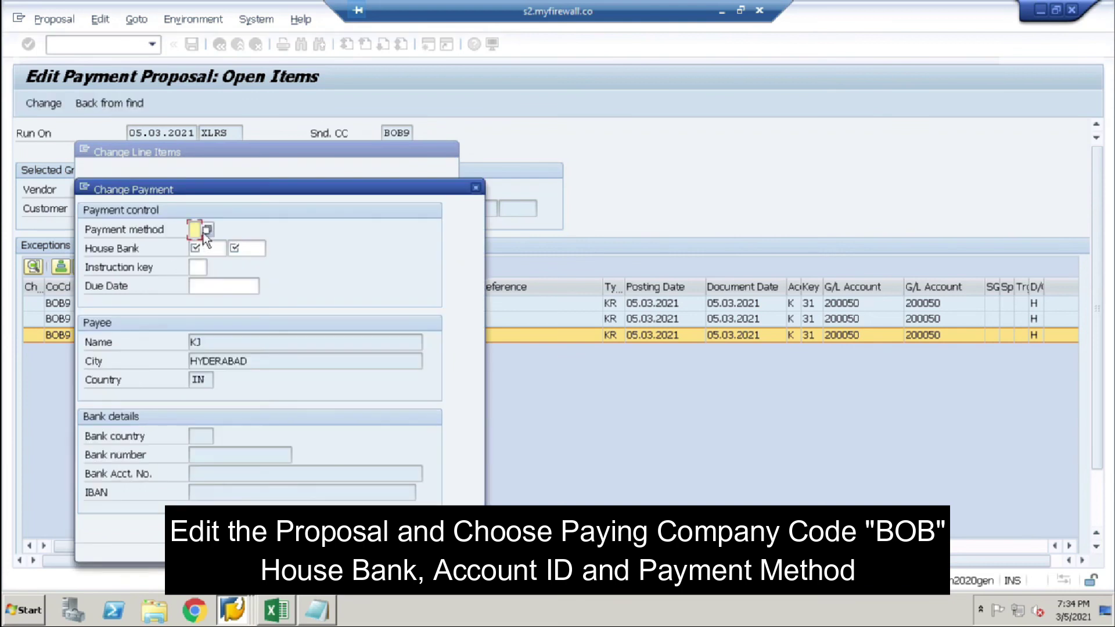
Step: Give the item payment method C, house bank ICICI and account ICICI, and save
left_click(207, 230)
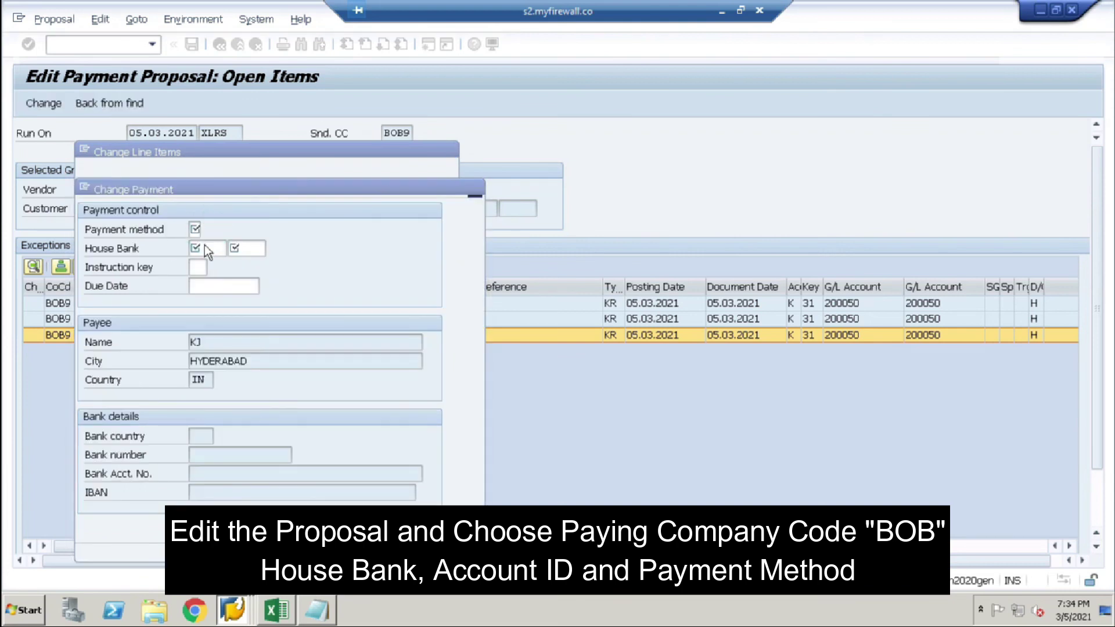
left_click(114, 280)
left_click(231, 248)
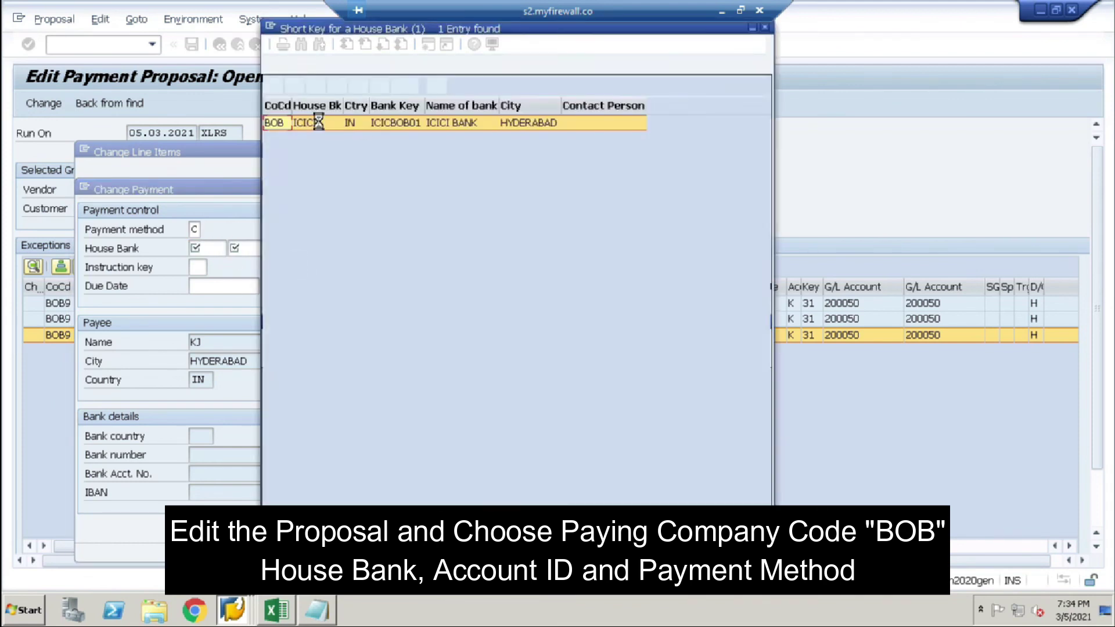
left_click(312, 123)
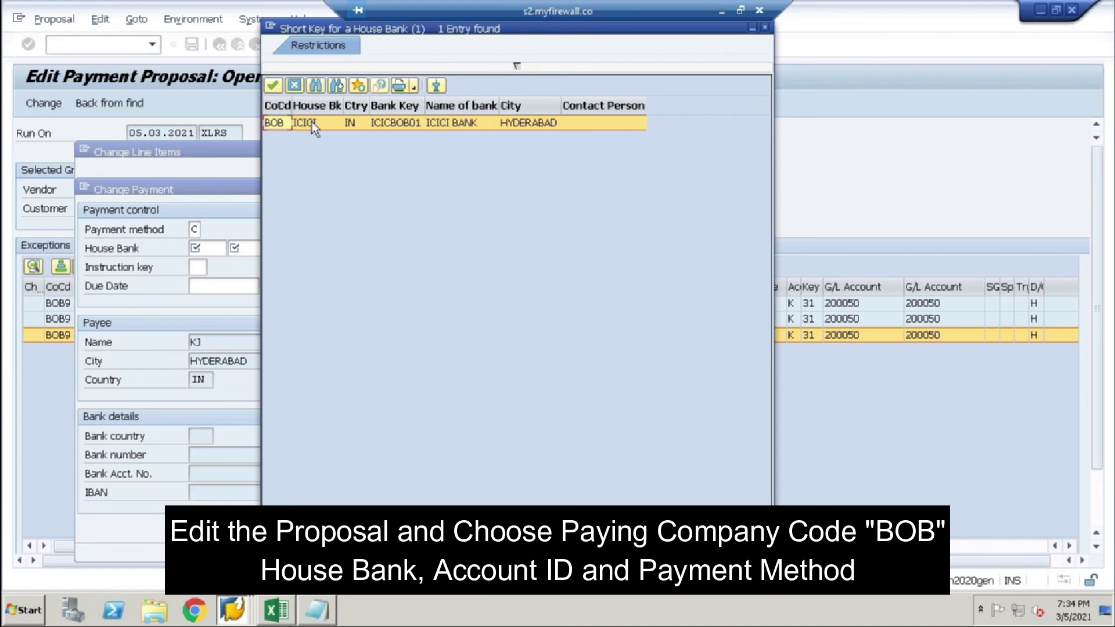
double_click(312, 123)
left_click(253, 248)
left_click(272, 248)
double_click(365, 123)
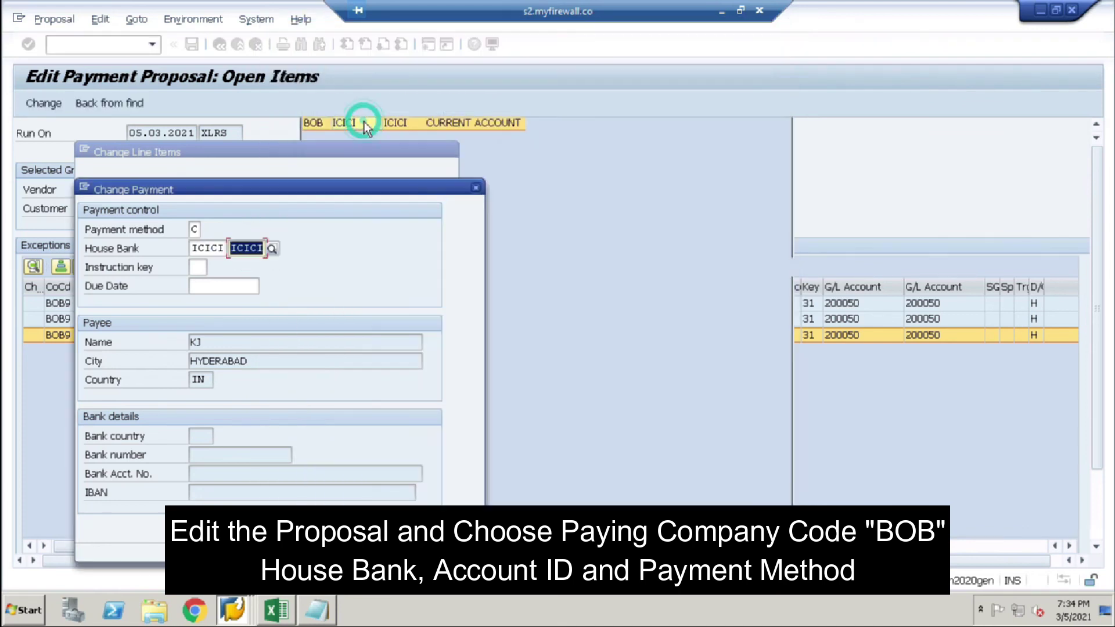
key("Return")
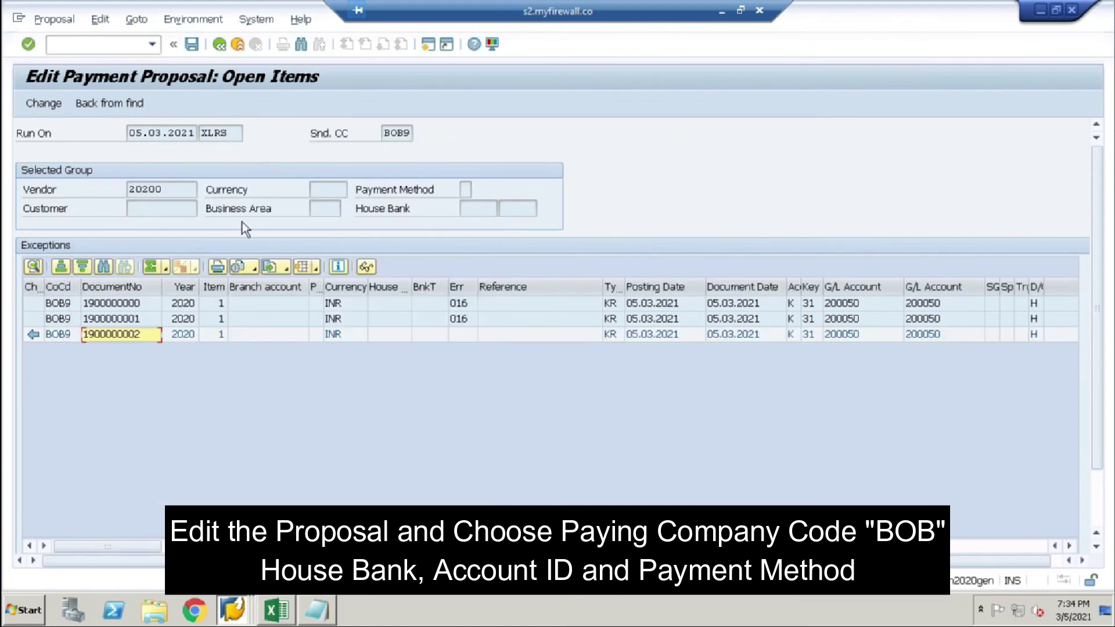
left_click(192, 44)
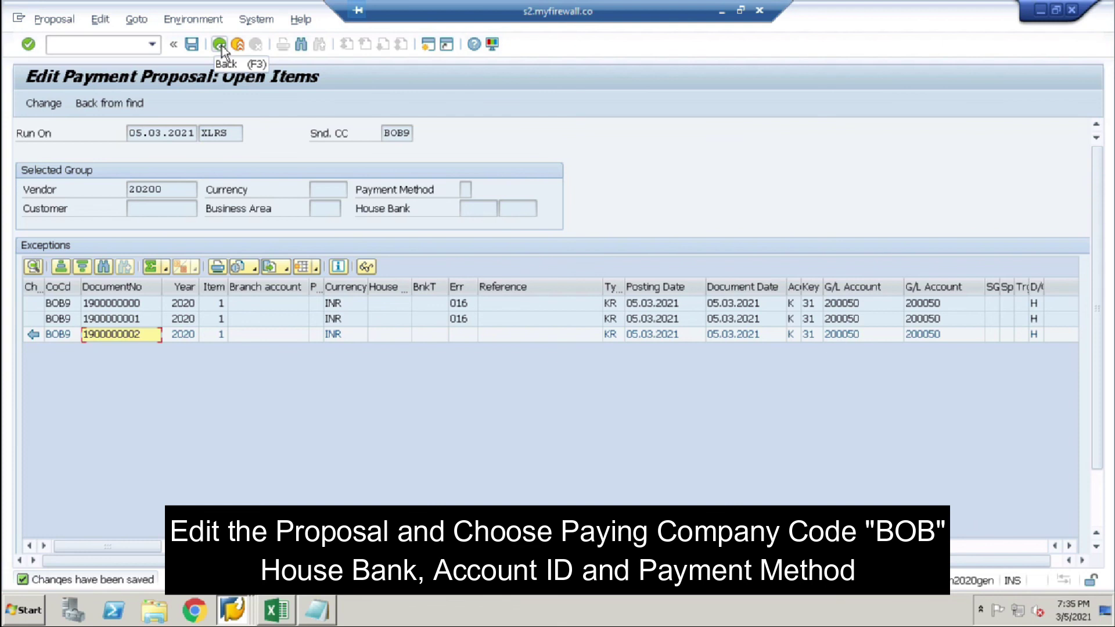
left_click(220, 44)
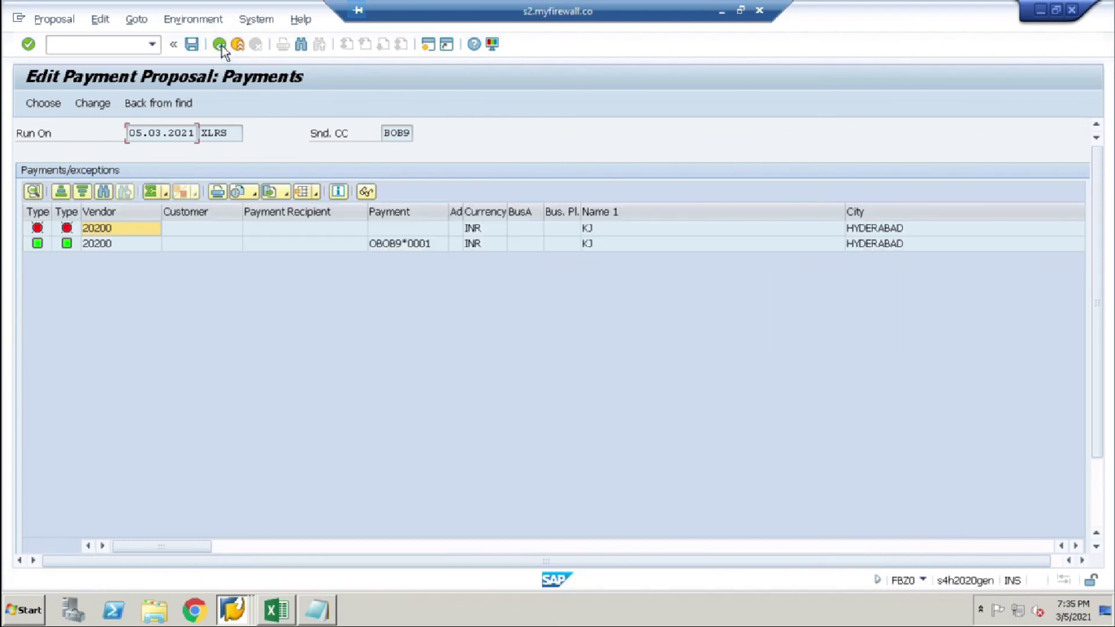
left_click(222, 46)
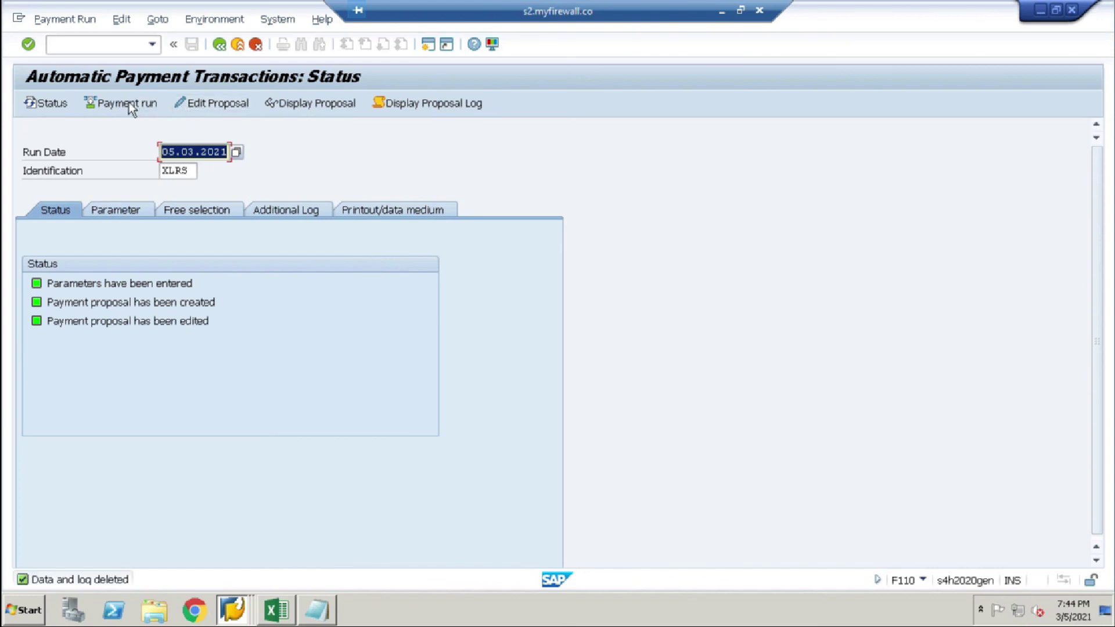
Step: Schedule payment run XLRS to start immediately and refresh its status
left_click(127, 103)
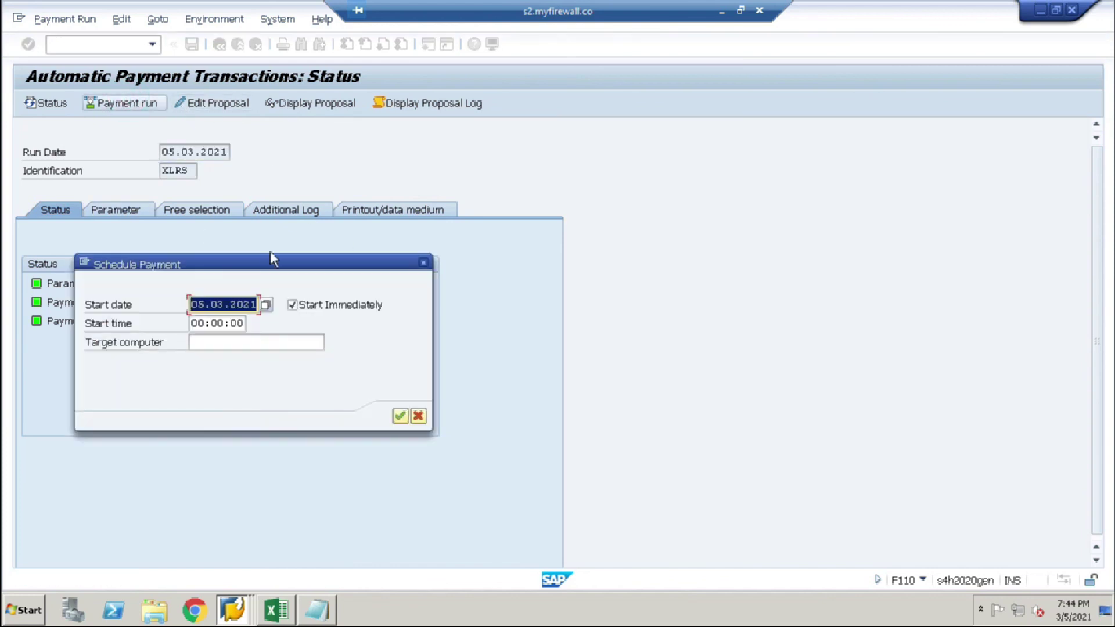
left_click(400, 416)
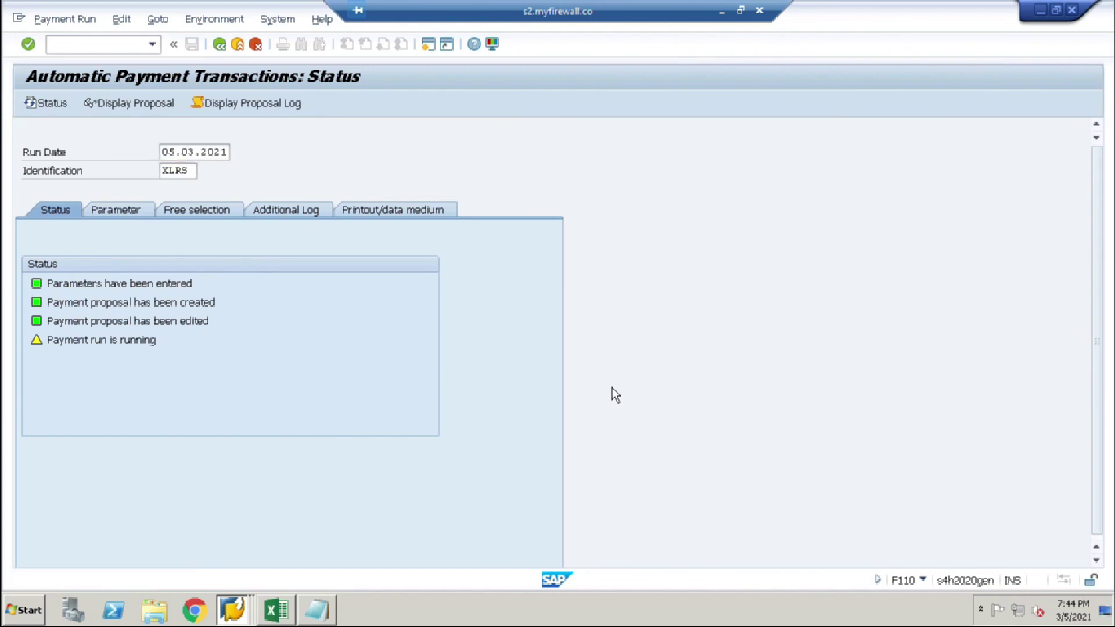
key("Return")
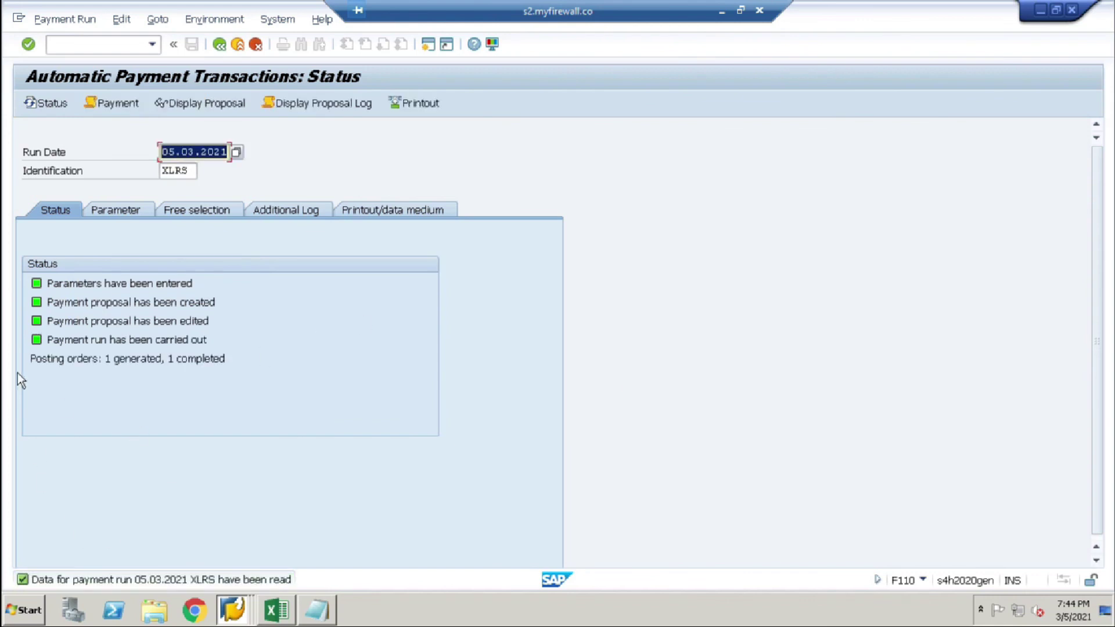
left_click(337, 109)
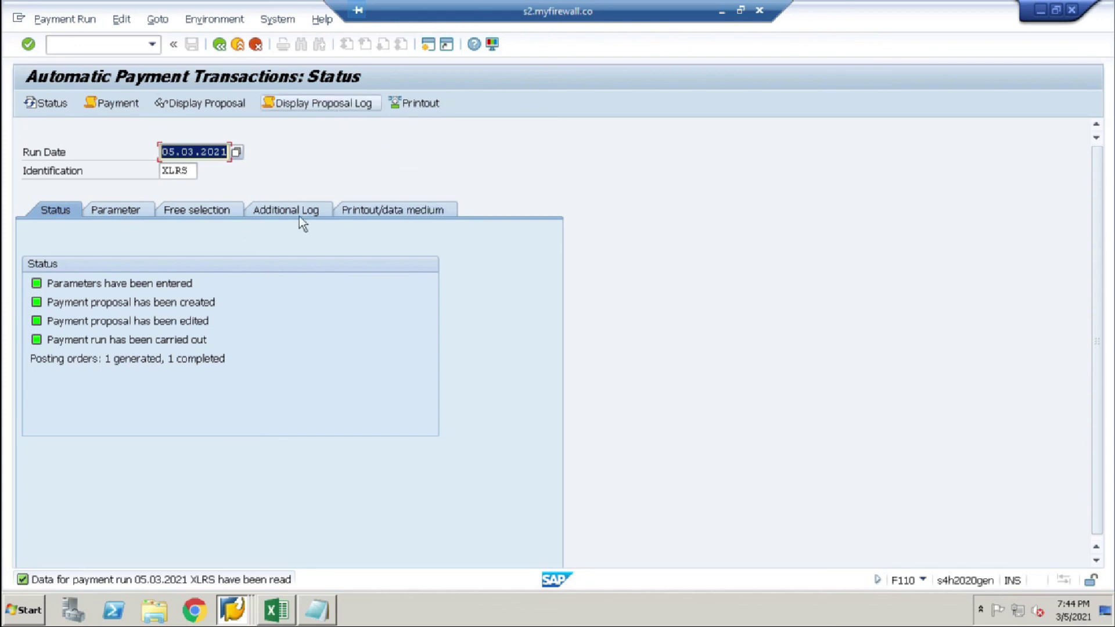
left_click(294, 208)
left_click(450, 454)
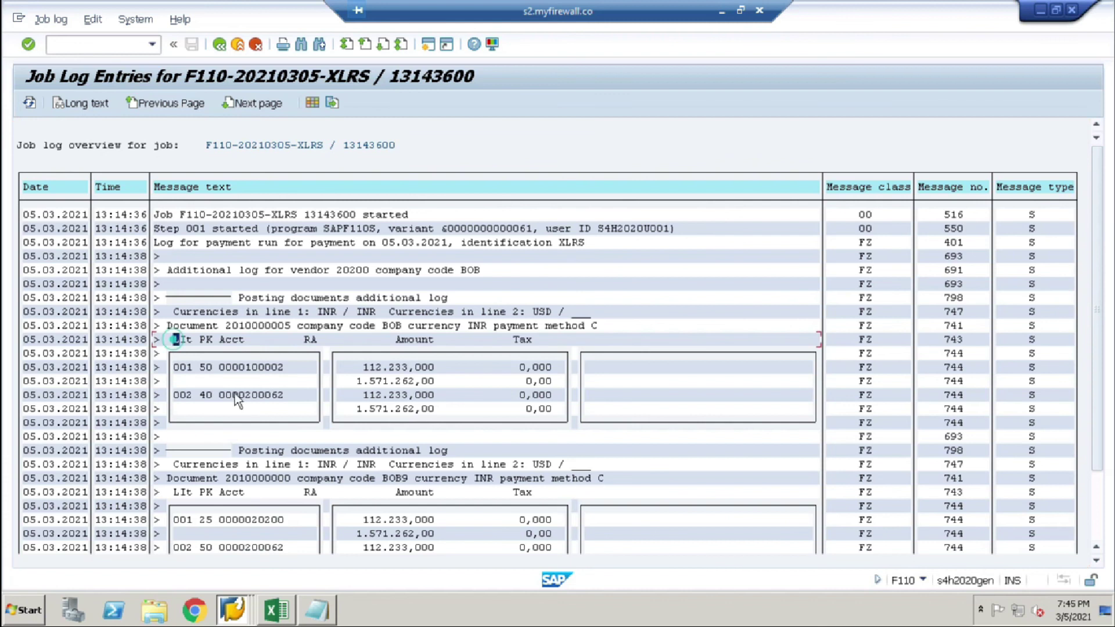
left_click(678, 468)
scroll(679, 469, "down", 2)
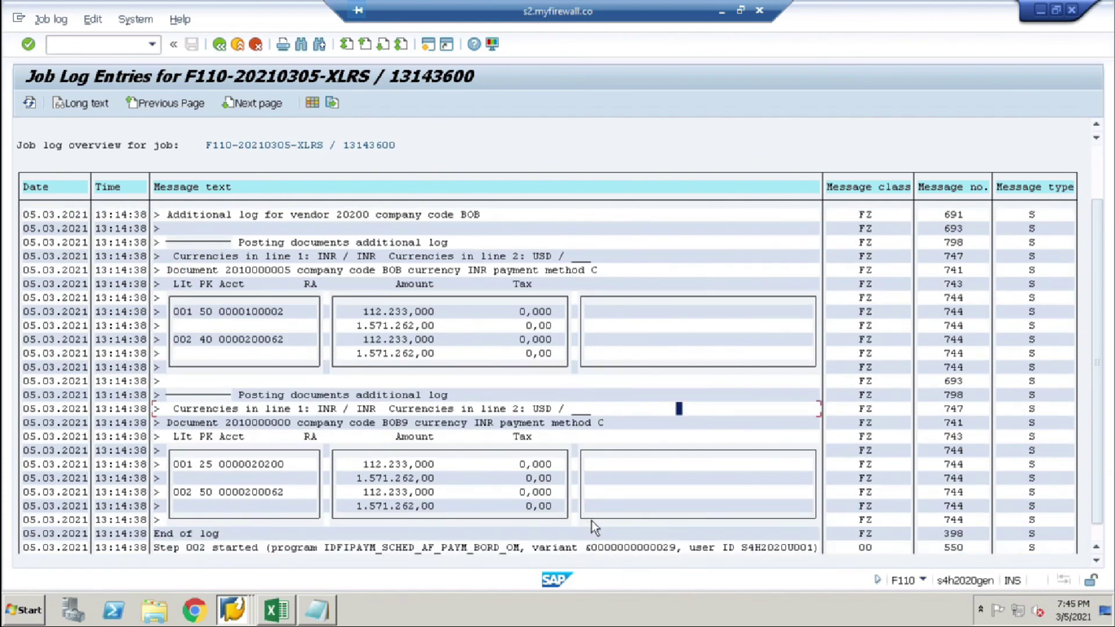